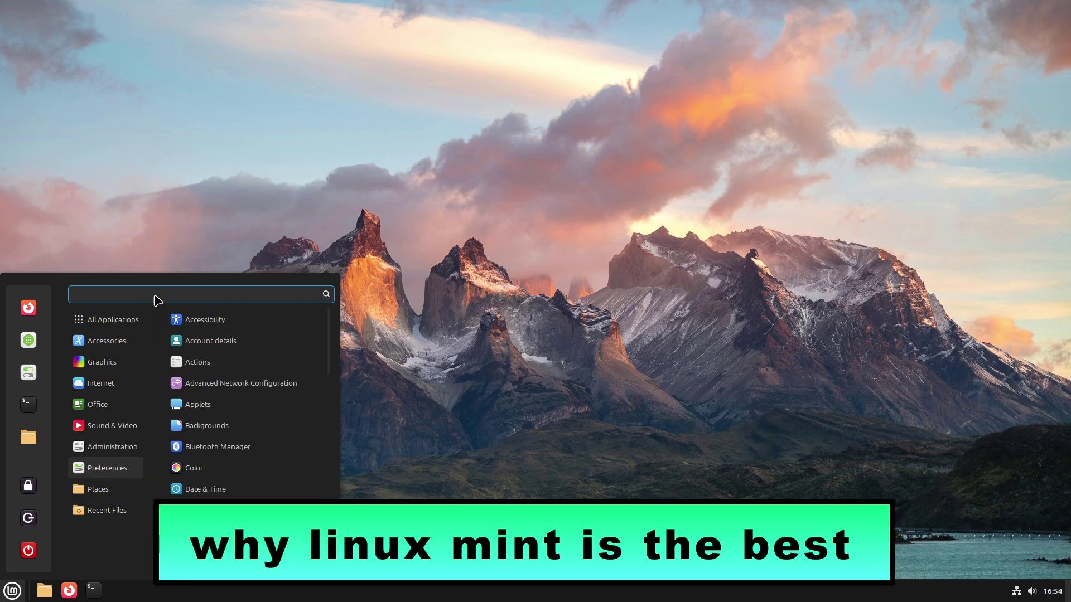
# - Look up the operating system version in the System Info window, then close it
pyautogui.write('in')
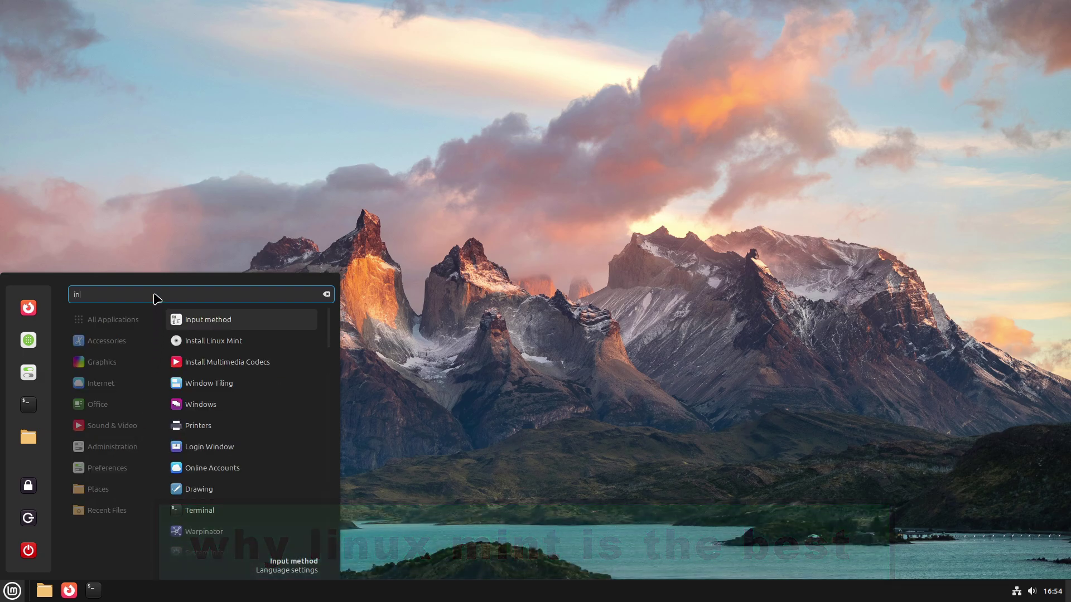
pyautogui.write('fo')
pyautogui.click(210, 322)
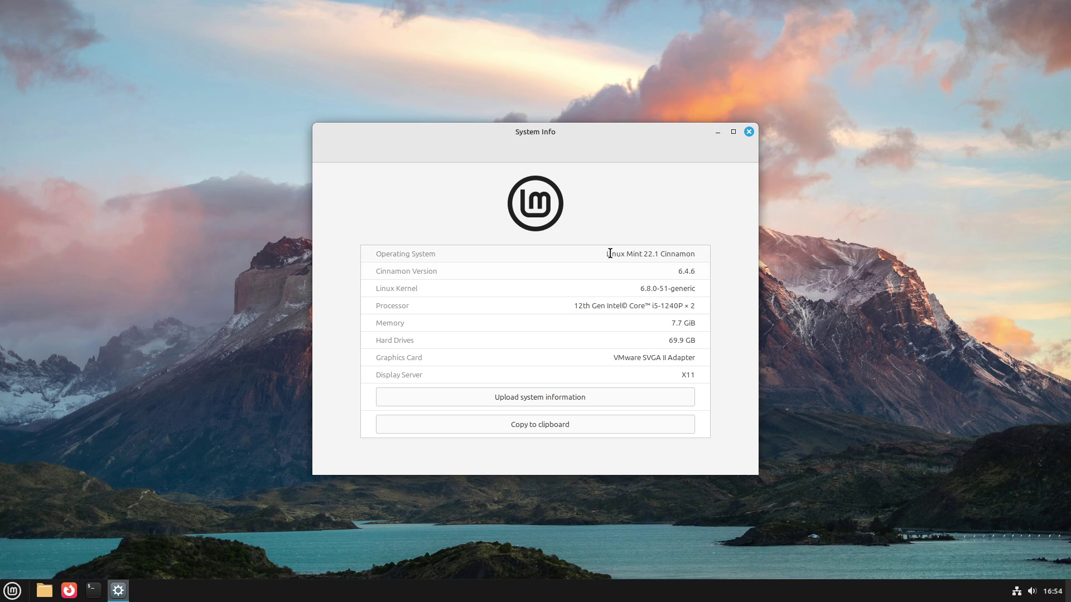
pyautogui.moveTo(611, 252); pyautogui.dragTo(707, 260)
pyautogui.click(684, 251)
pyautogui.click(749, 131)
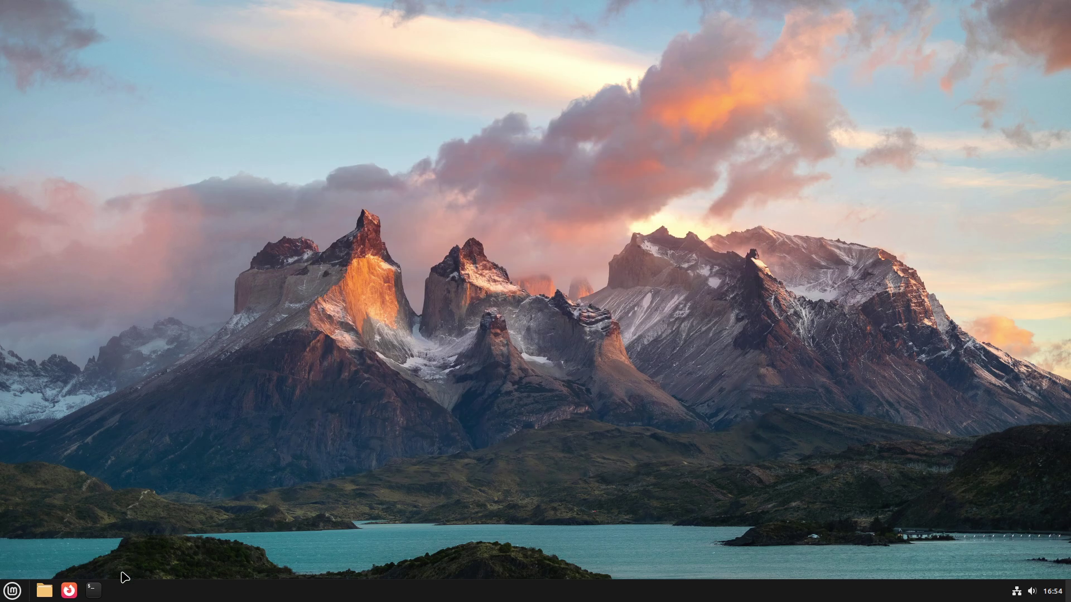
# - Open a maximized terminal and run neofetch to show the Linux Mint 22.1 summary
pyautogui.click(93, 590)
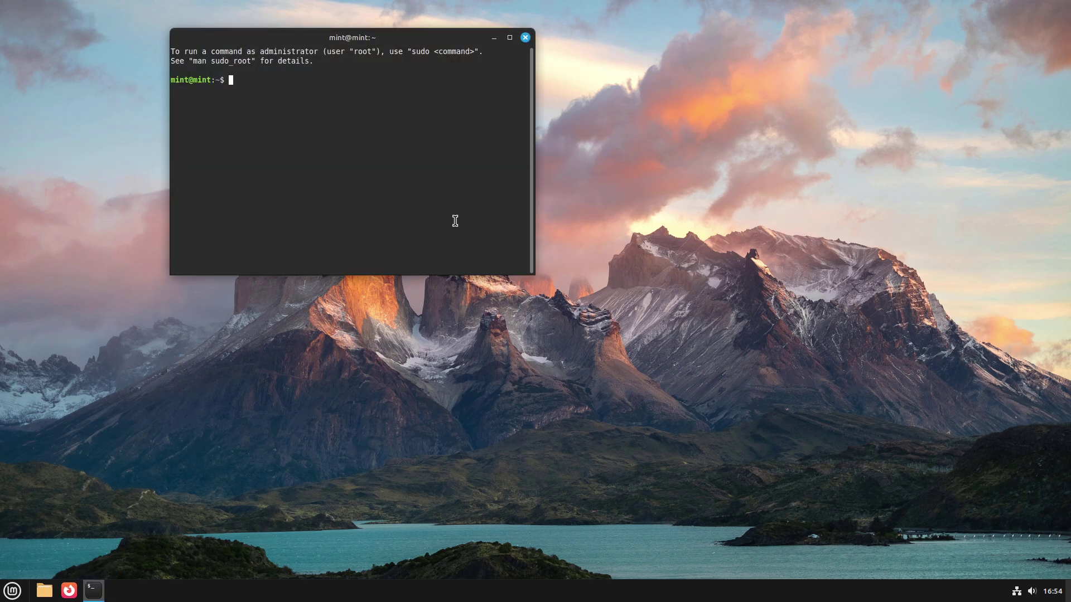
pyautogui.doubleClick(438, 40)
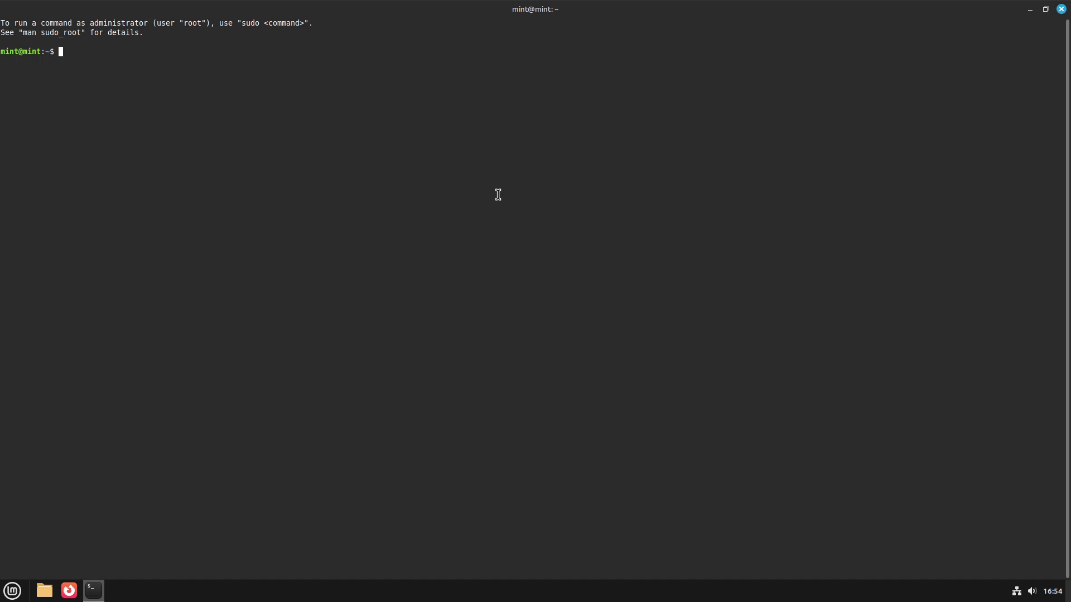
pyautogui.write('neofetc')
pyautogui.write('h')
pyautogui.press('Return')
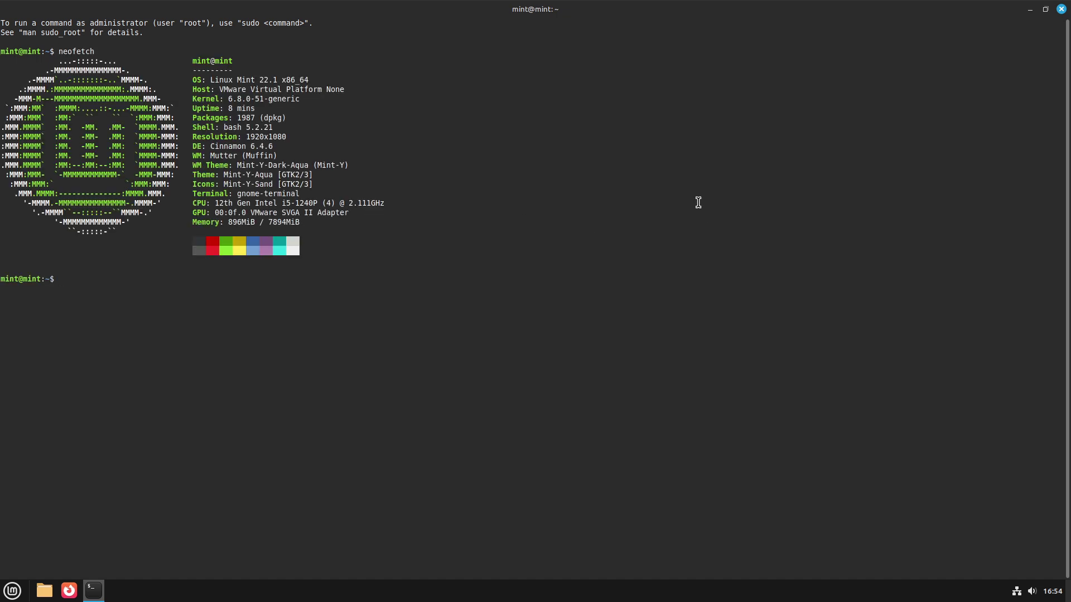
# - Browse the terminal preferences: colours, scrolling, command, compatibility, general and shortcut pages
pyautogui.rightClick(553, 170)
pyautogui.click(591, 273)
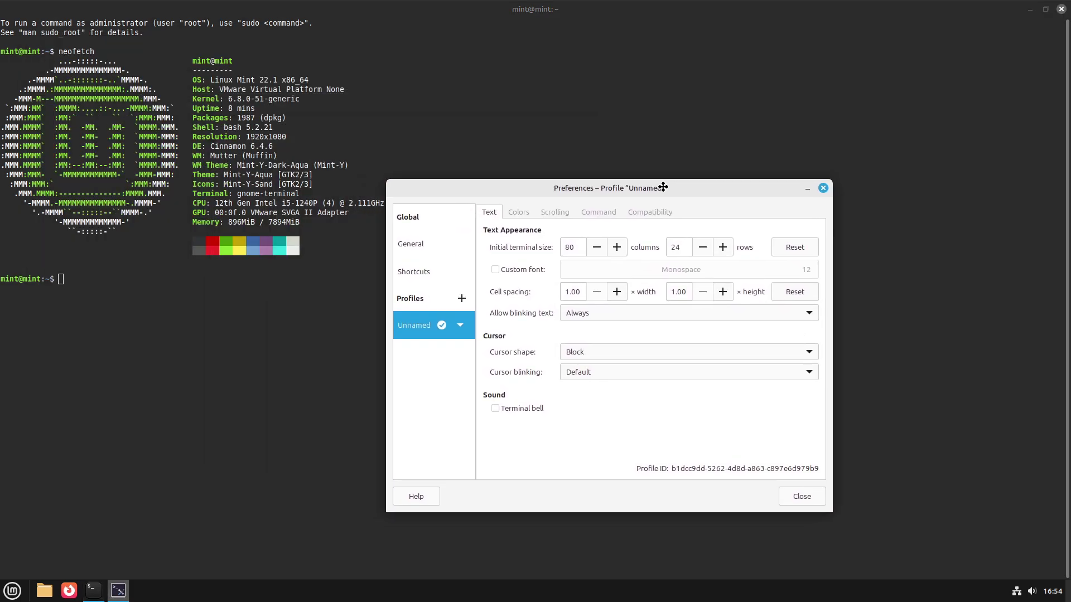
pyautogui.moveTo(301, 36); pyautogui.dragTo(689, 175)
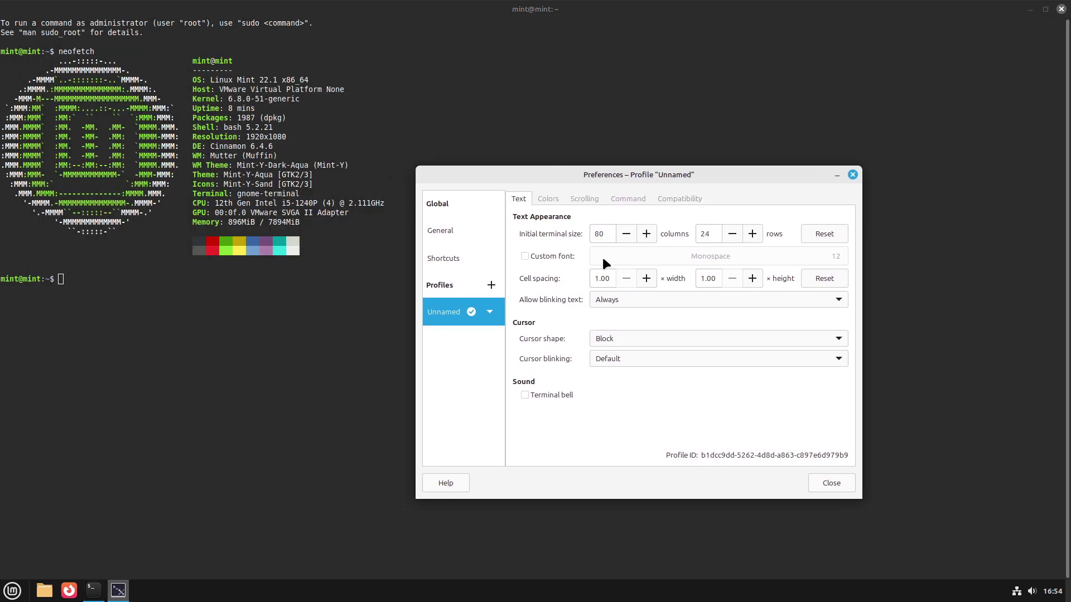
pyautogui.click(548, 198)
pyautogui.click(583, 199)
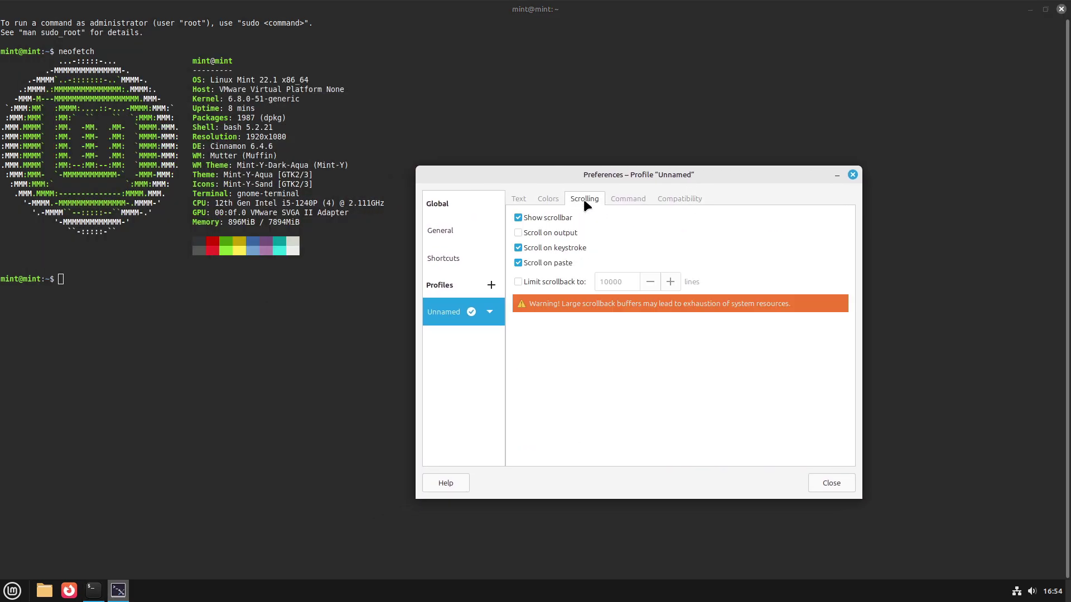
pyautogui.click(626, 199)
pyautogui.click(681, 195)
pyautogui.click(455, 225)
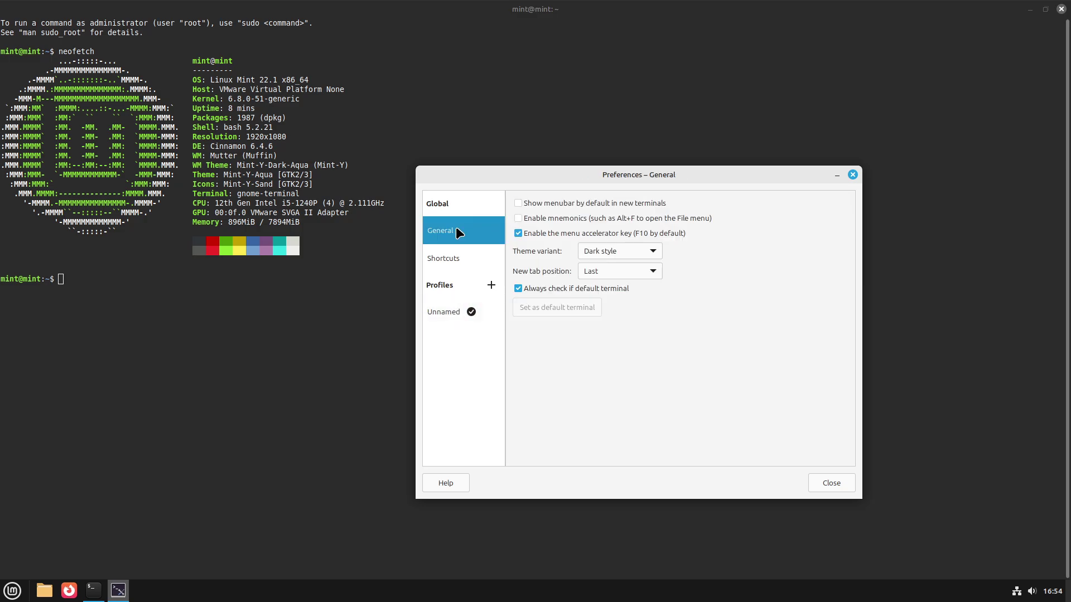
pyautogui.click(464, 247)
pyautogui.click(454, 310)
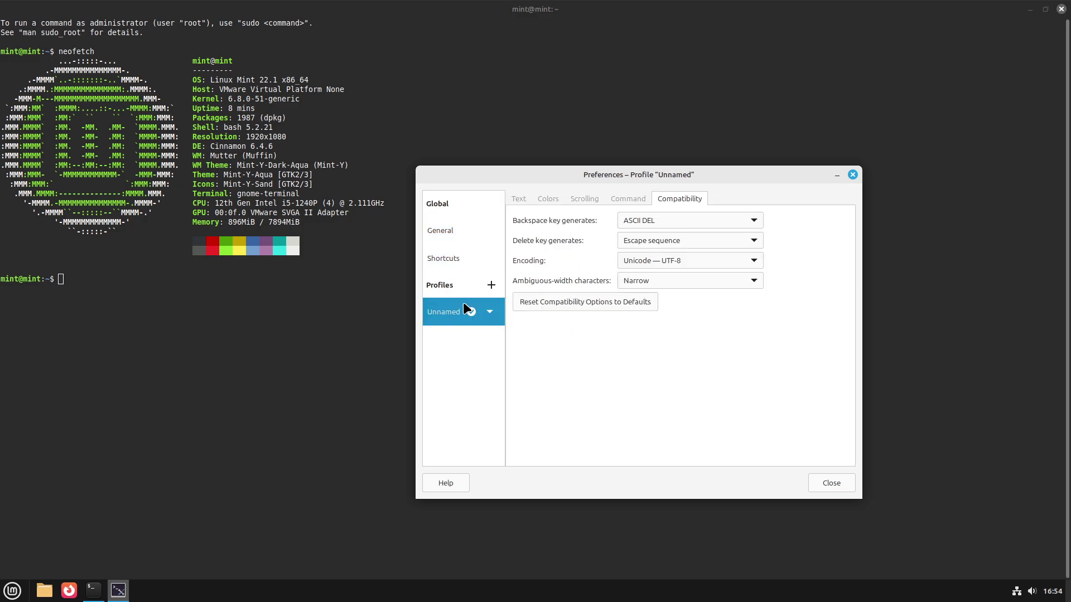
# - Enable a custom Monospace font at size 16 in the profile's Text settings
pyautogui.click(521, 197)
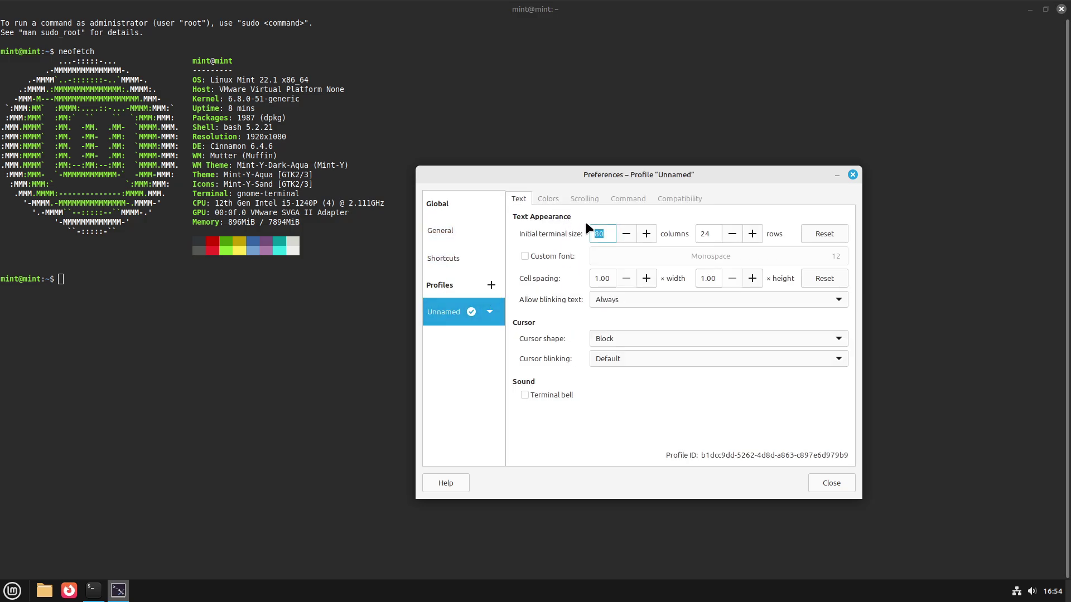
pyautogui.click(550, 255)
pyautogui.click(836, 256)
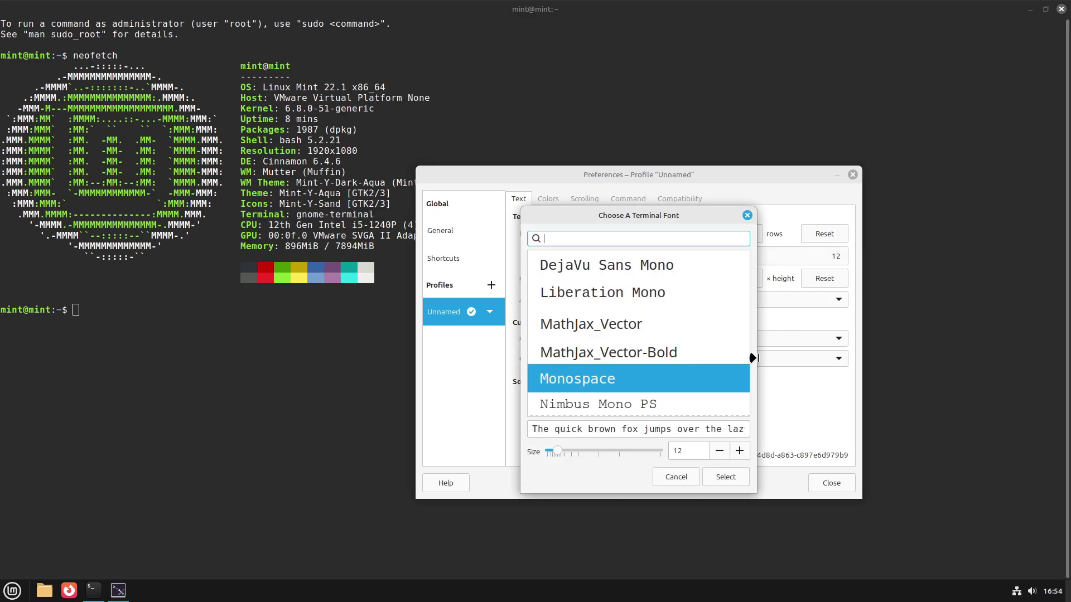
pyautogui.click(738, 454)
pyautogui.doubleClick(737, 454)
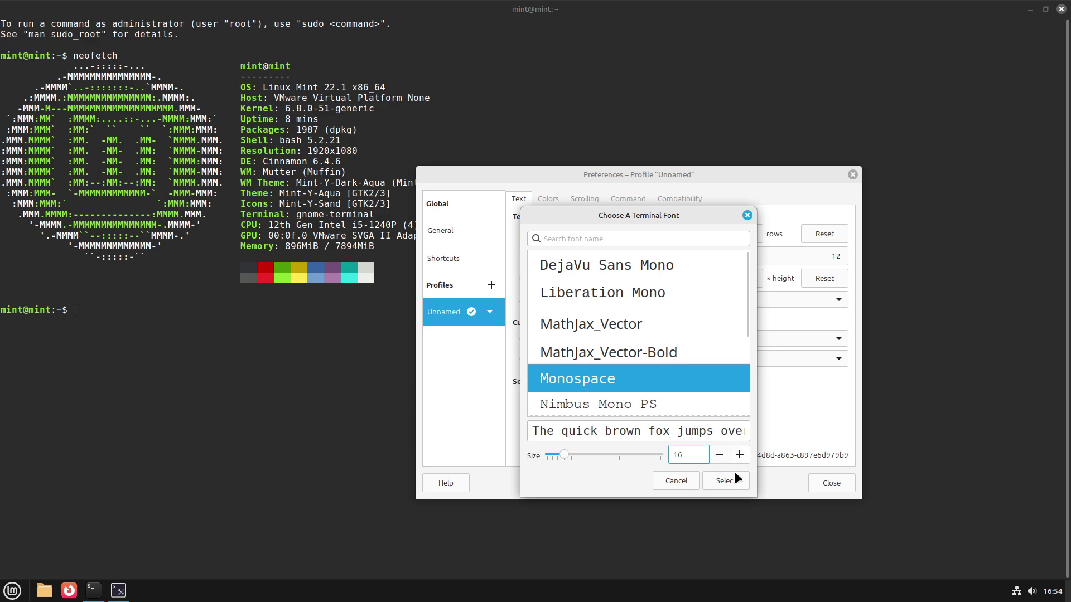
pyautogui.click(734, 477)
# - Close Preferences and run the inxi, inxi -b, inxi -F and inxi -G hardware reports
pyautogui.click(852, 175)
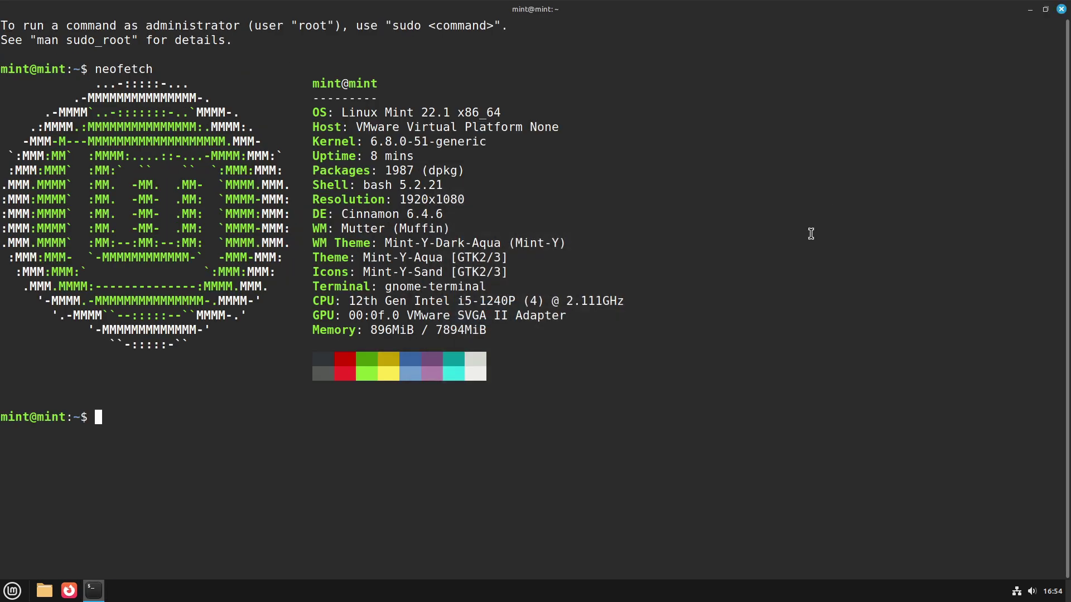
pyautogui.write('in')
pyautogui.write('xi')
pyautogui.press('Return')
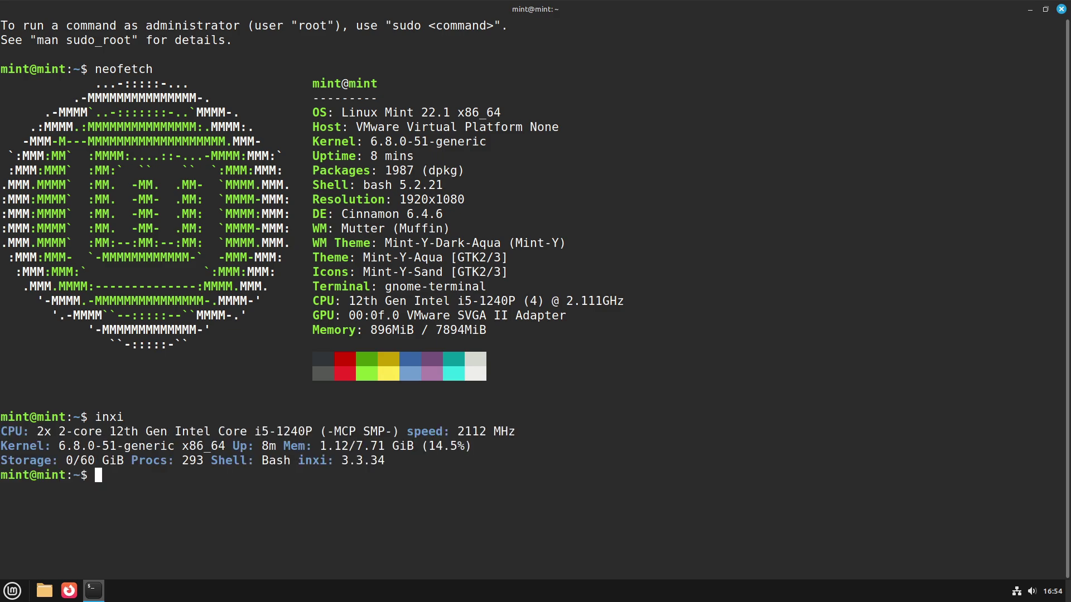
pyautogui.write('inxi -b')
pyautogui.press('Return')
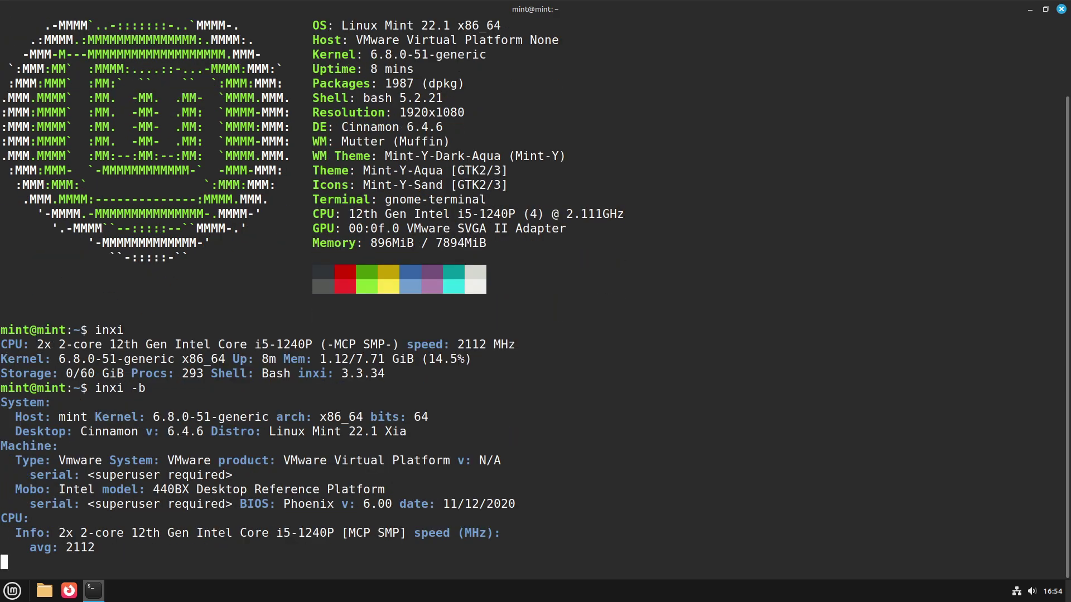
pyautogui.write('inx')
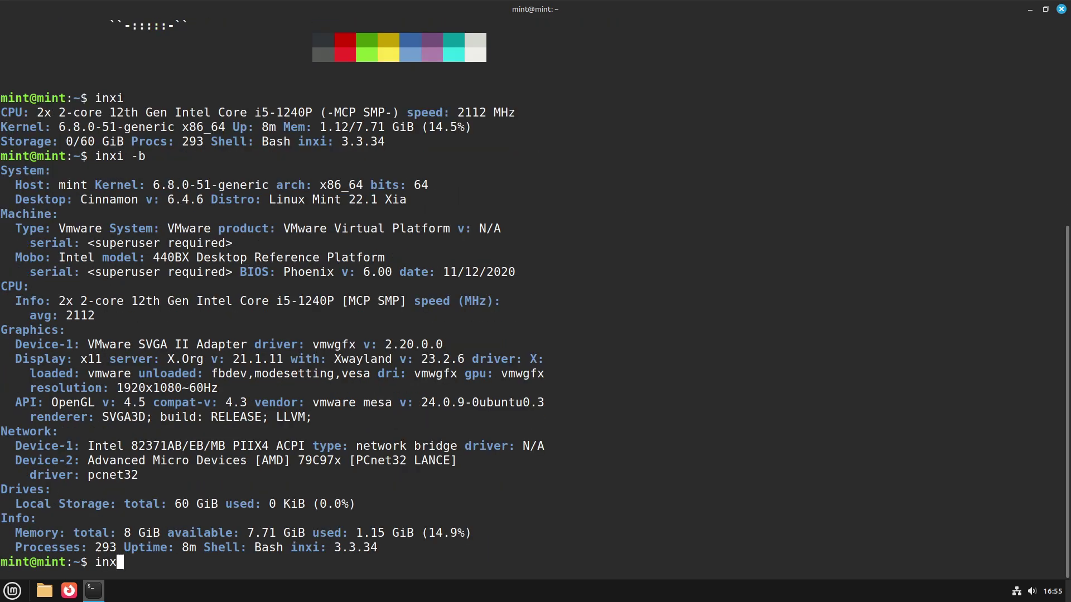
pyautogui.write('i ')
pyautogui.write('-F')
pyautogui.press('Return')
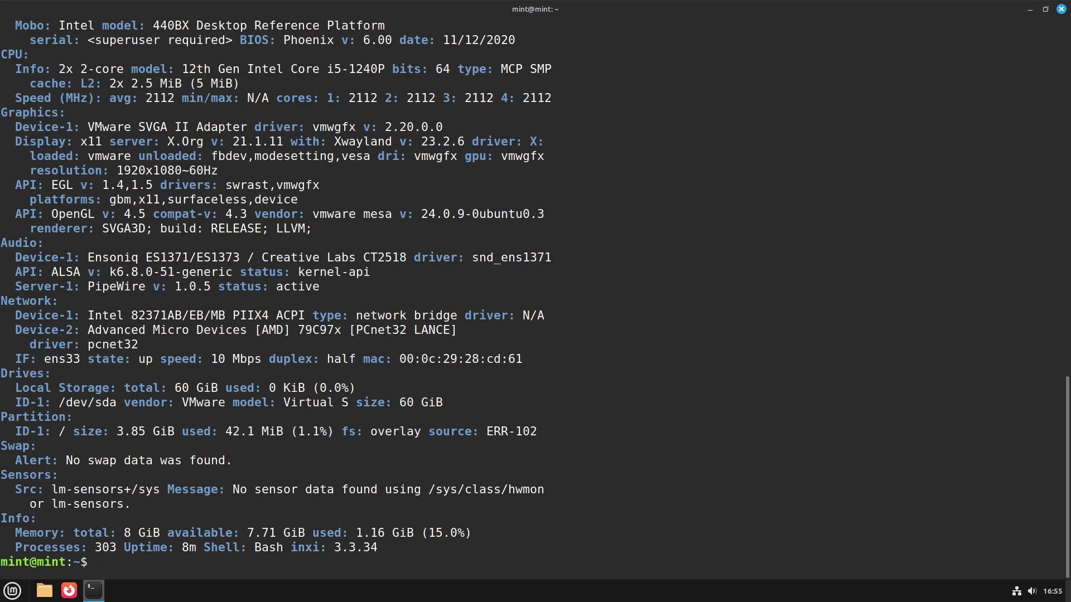
pyautogui.write('inxi -')
pyautogui.write('G')
pyautogui.press('Return')
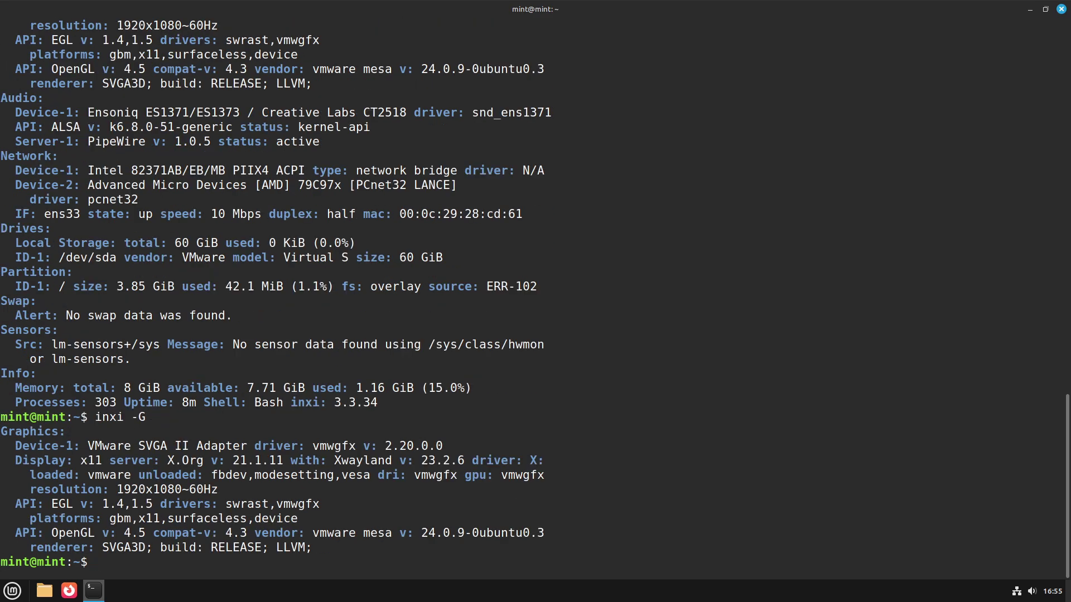
# - Confirm Cinnamon 6.4.6 with cinnamon --version, then exit the terminal
pyautogui.write('ci')
pyautogui.write('nnamon --')
pyautogui.write('version')
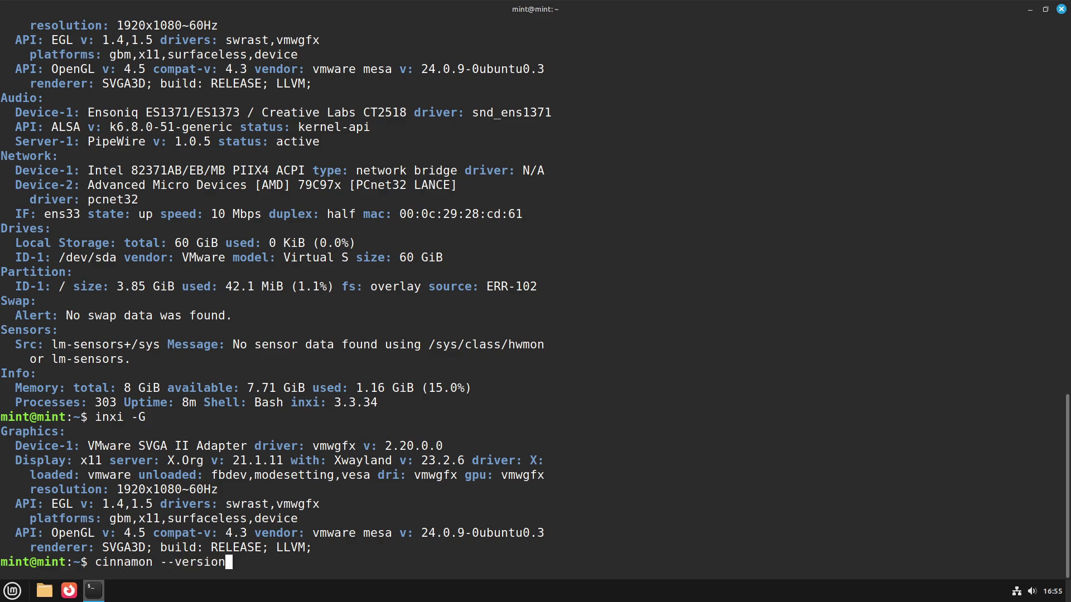
pyautogui.press('Return')
pyautogui.write('e')
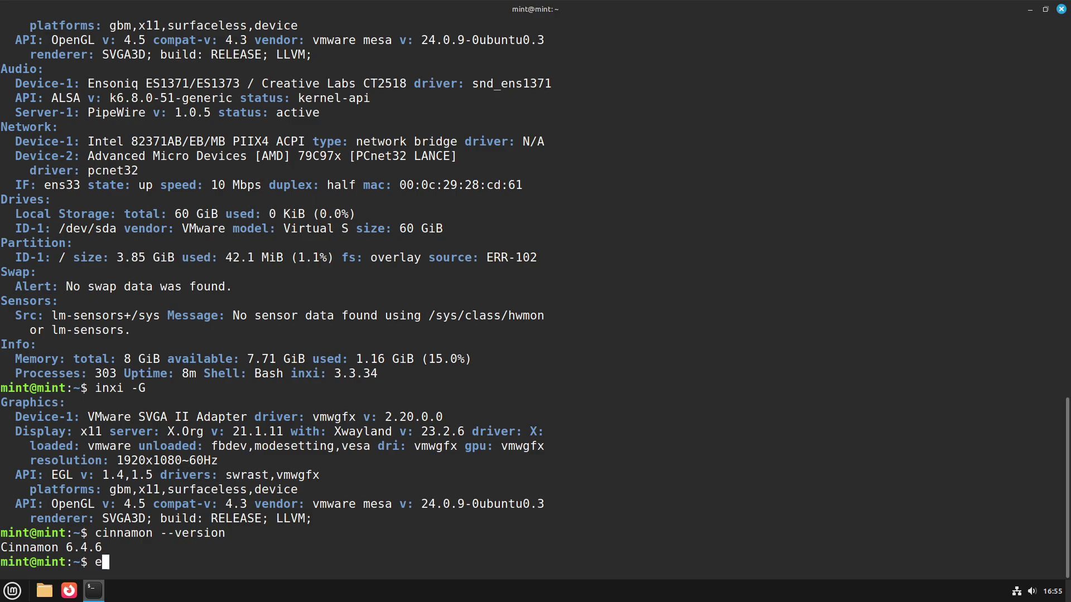
pyautogui.write('xit')
pyautogui.press('Return')
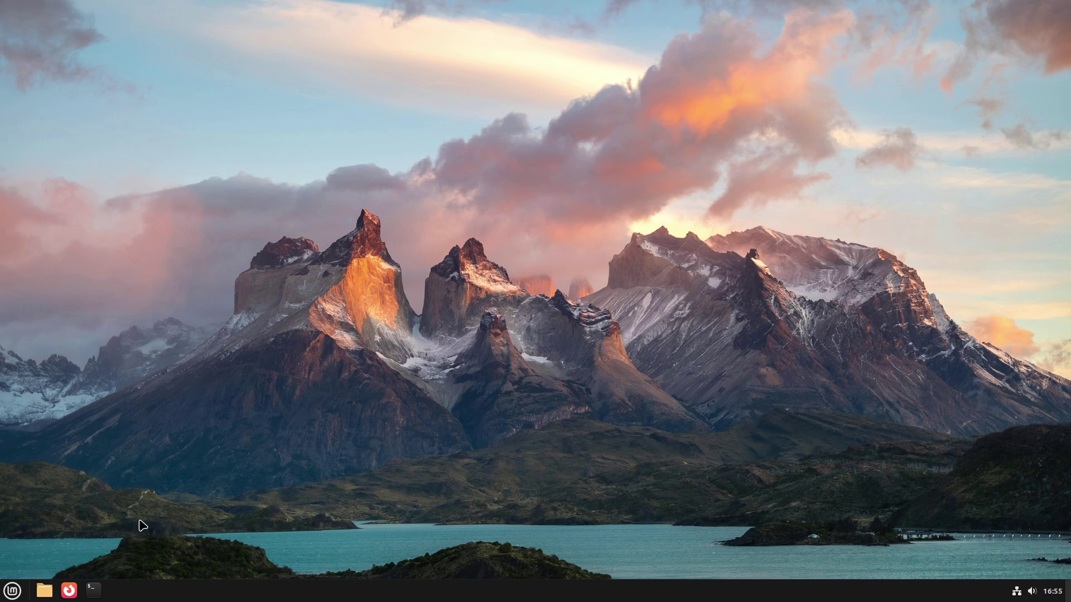
# - Open the Main Menu editor from the menu button's options, then launch Software Manager
pyautogui.click(17, 591)
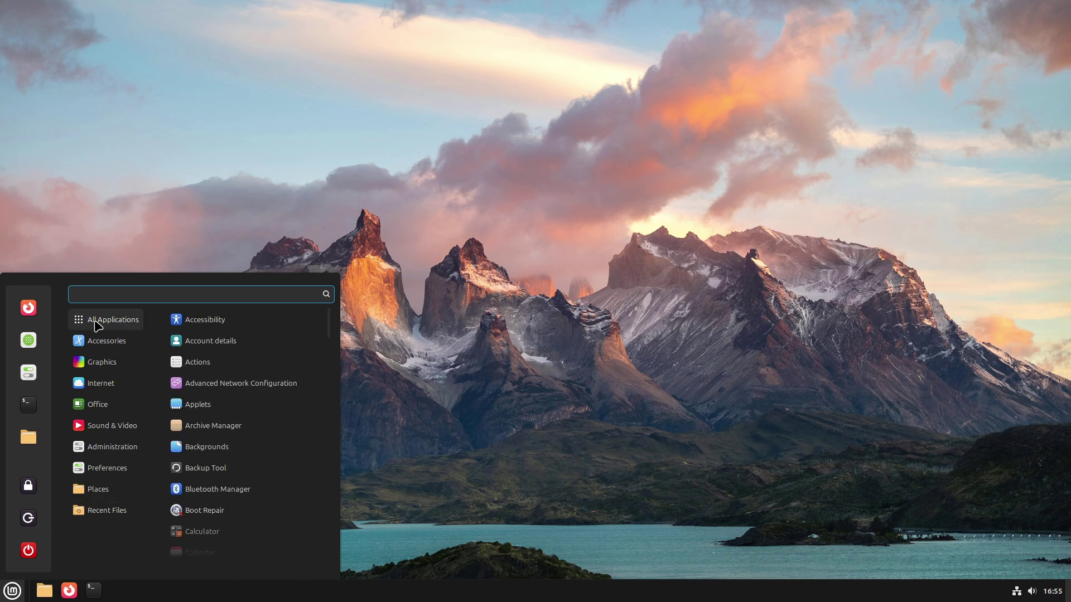
pyautogui.rightClick(22, 591)
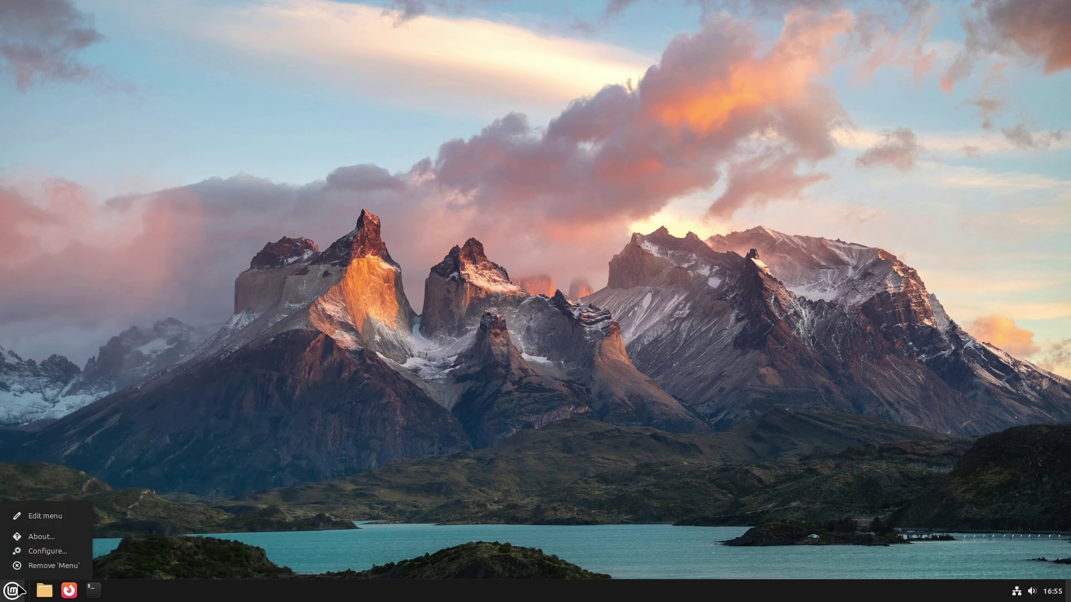
pyautogui.click(48, 516)
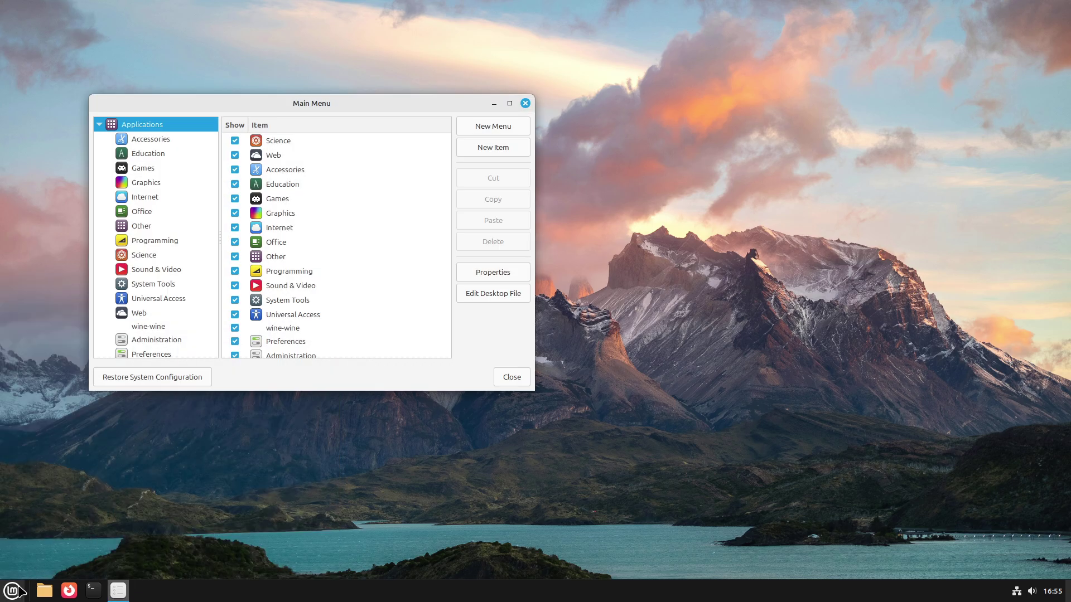
pyautogui.click(13, 590)
pyautogui.moveTo(98, 403)
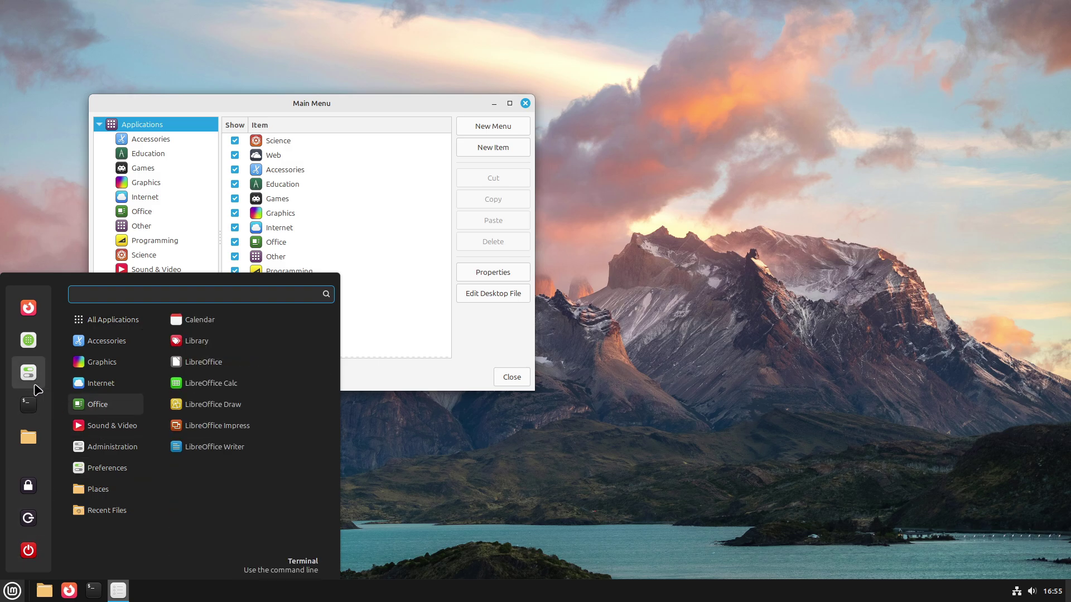
pyautogui.click(24, 352)
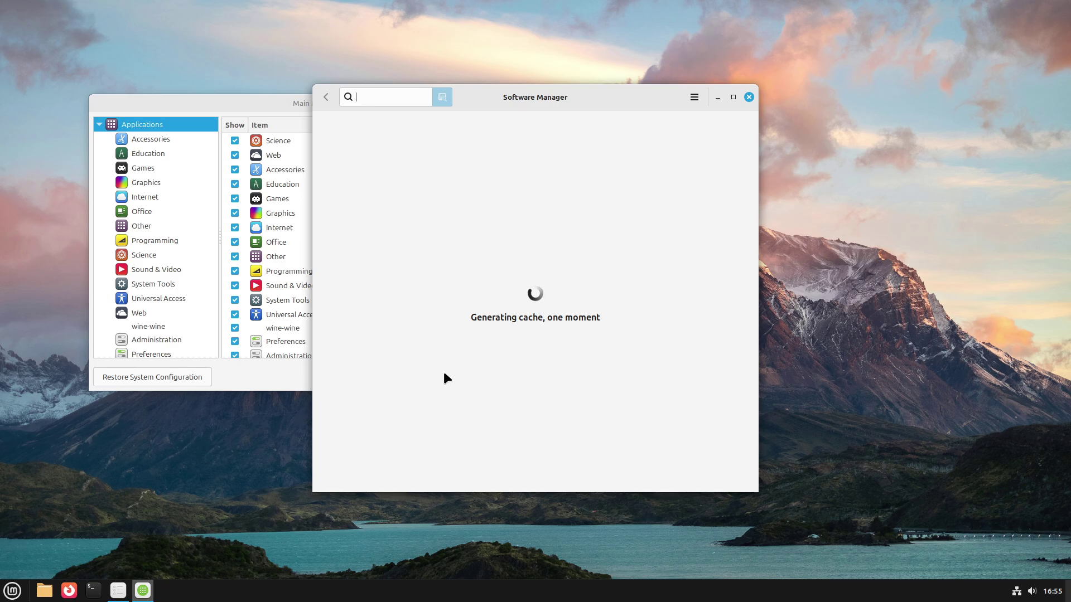
# - Move Software Manager to the right and open its Preferences page from the options menu
pyautogui.moveTo(594, 97)
pyautogui.mouseDown()
pyautogui.moveTo(646, 119)
pyautogui.moveTo(803, 106)
pyautogui.moveTo(831, 77)
pyautogui.mouseUp()
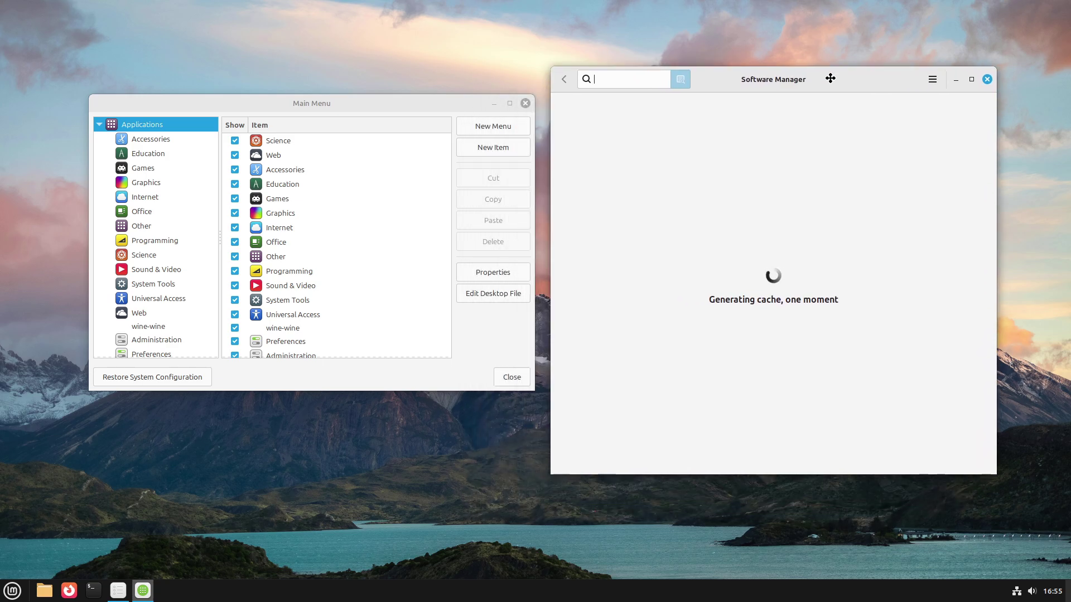
pyautogui.click(927, 79)
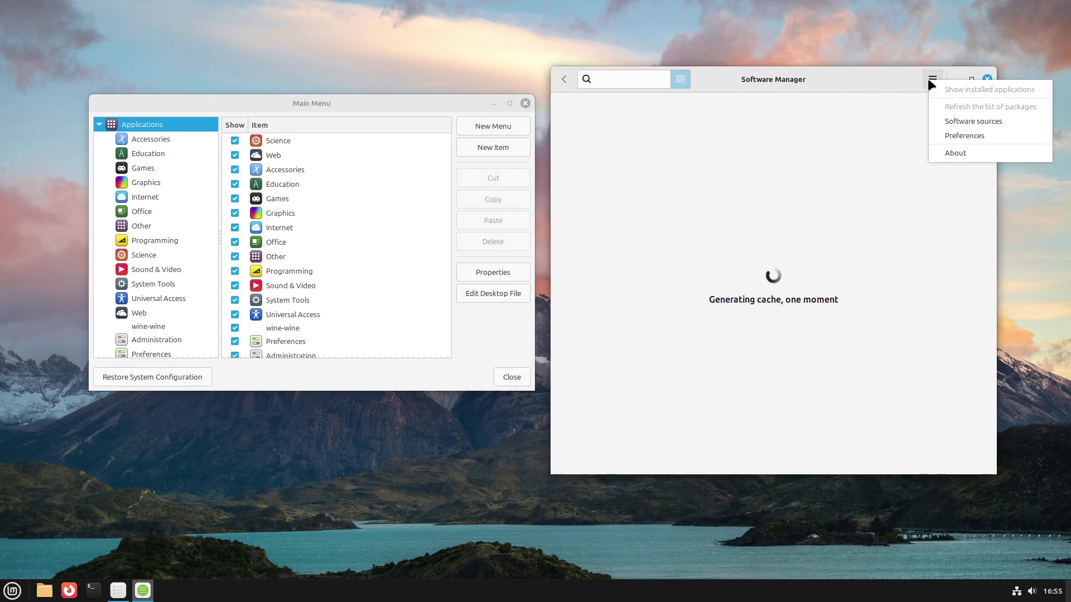
pyautogui.click(955, 137)
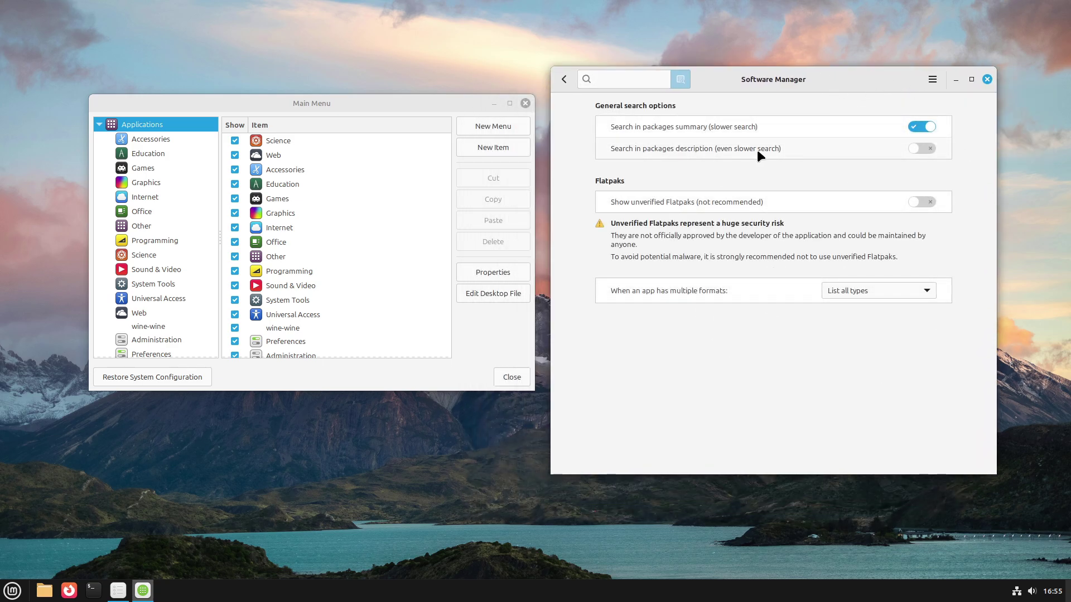
pyautogui.click(934, 84)
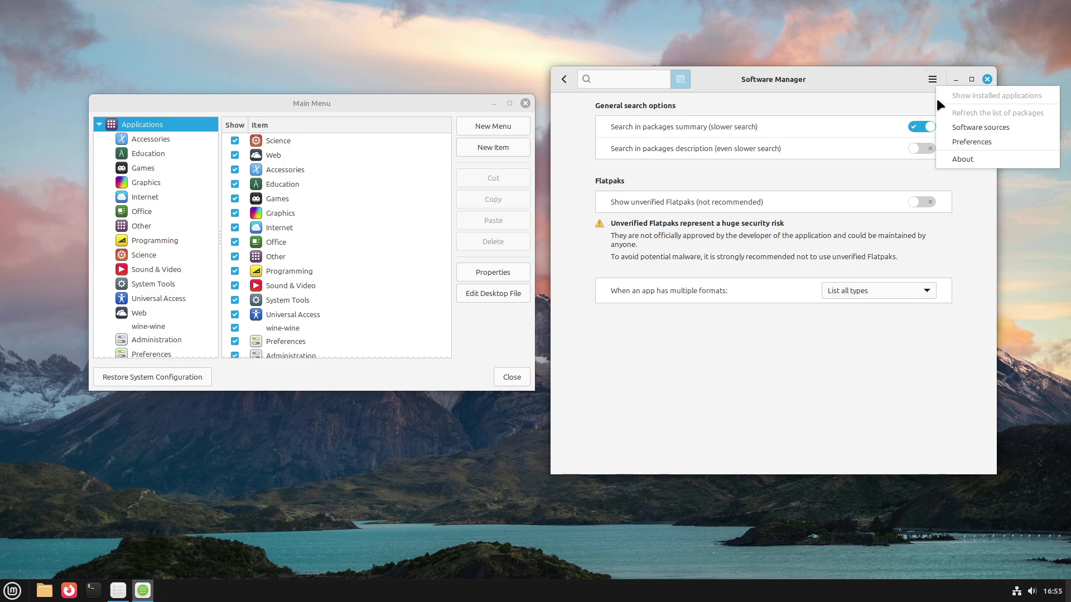
pyautogui.click(961, 142)
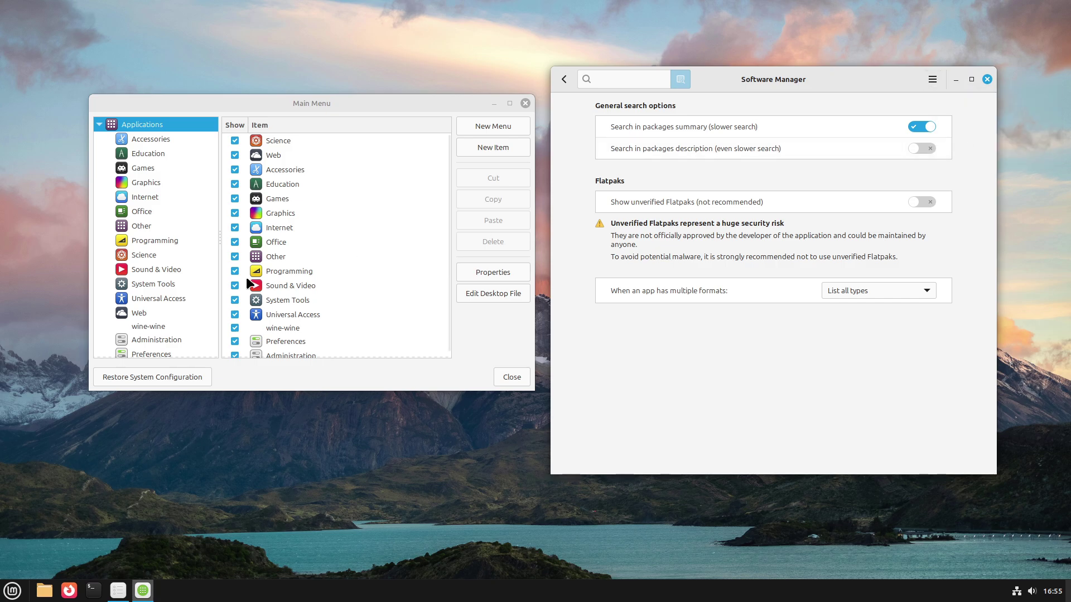
pyautogui.click(931, 83)
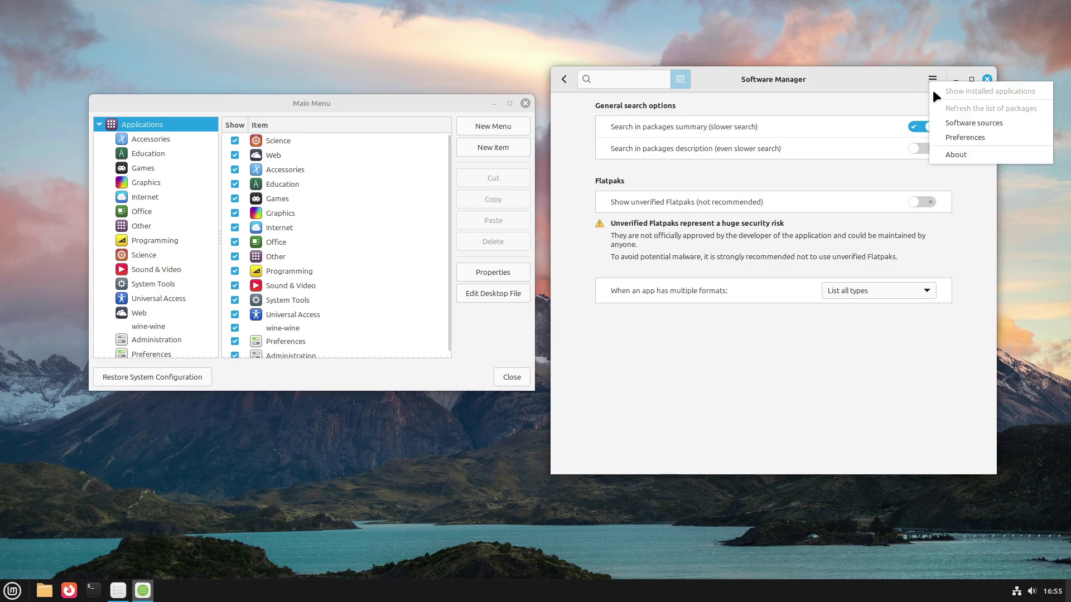
# - Review Software Sources' PPAs, Additional Repositories, Authentication Keys and Maintenance pages, then close it
pyautogui.click(945, 124)
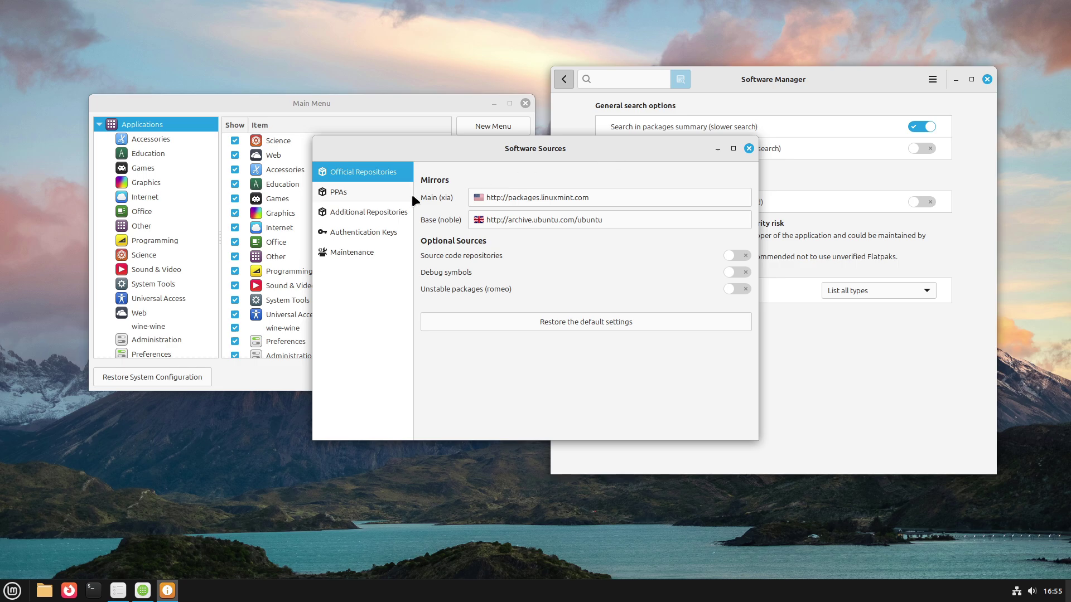
pyautogui.click(398, 196)
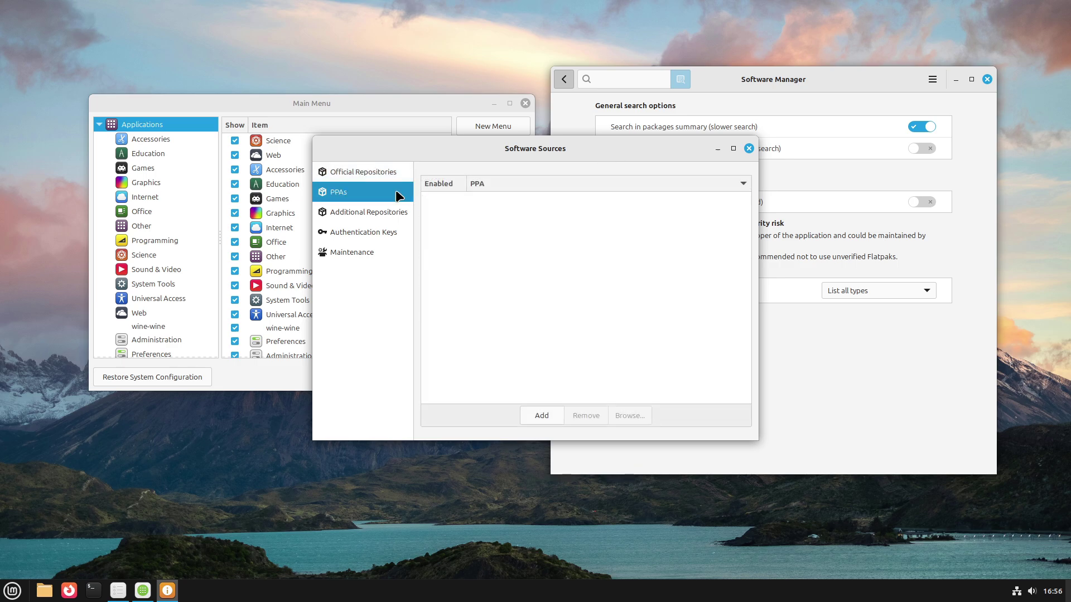
pyautogui.click(394, 210)
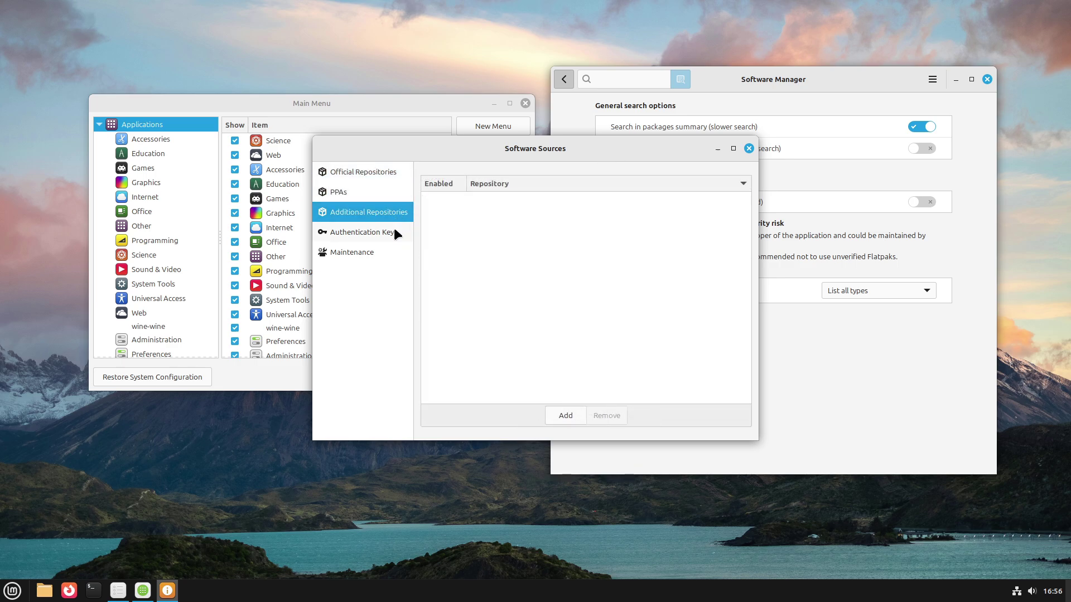
pyautogui.click(394, 230)
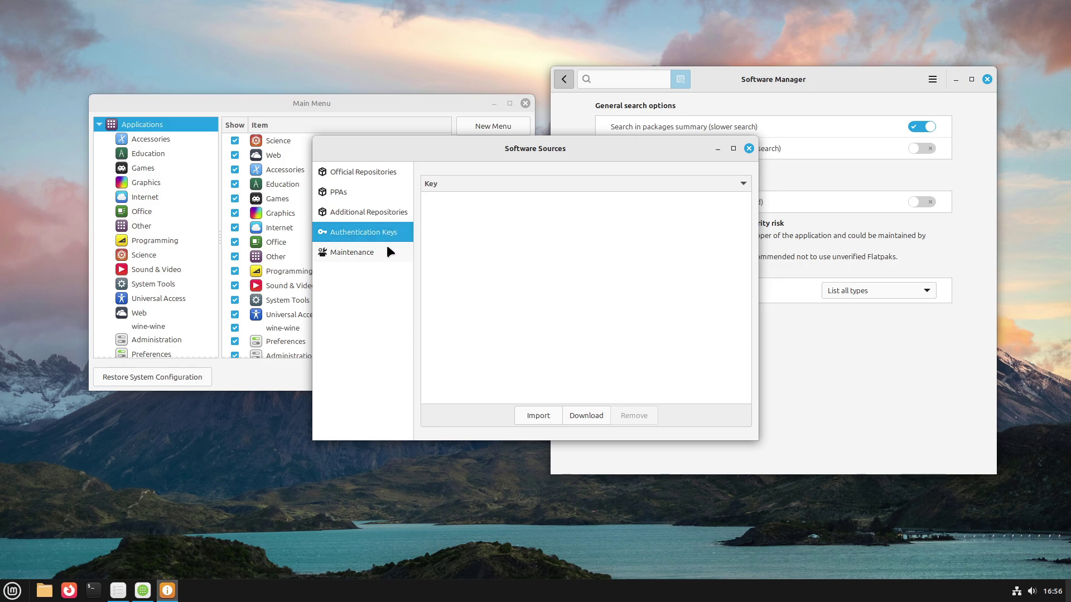
pyautogui.click(387, 248)
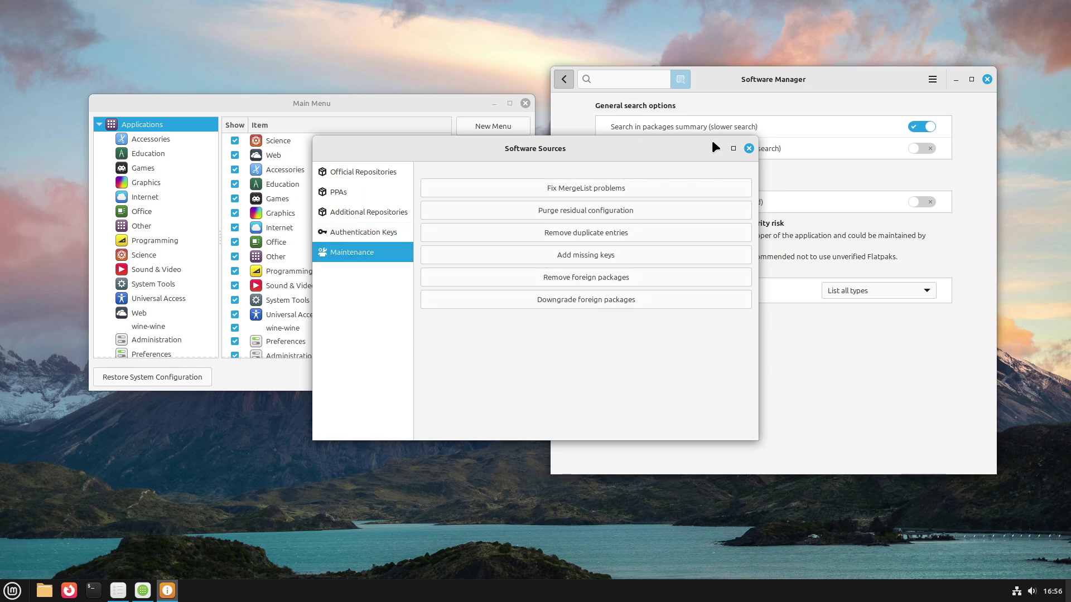
pyautogui.click(749, 149)
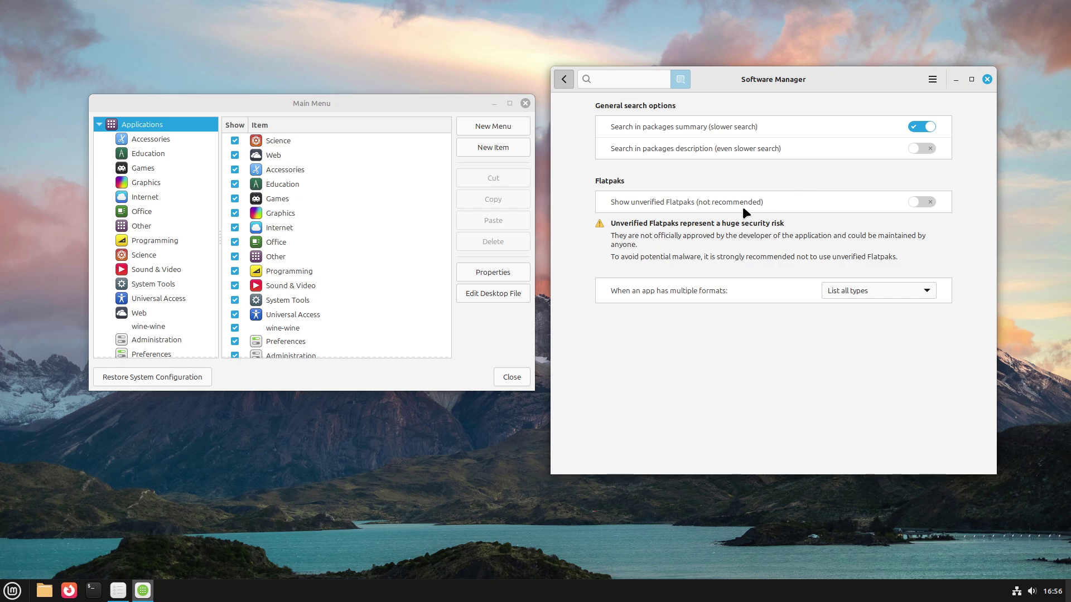
# - Close the menu editor, check the calendar and network applets, and close Software Manager
pyautogui.click(511, 377)
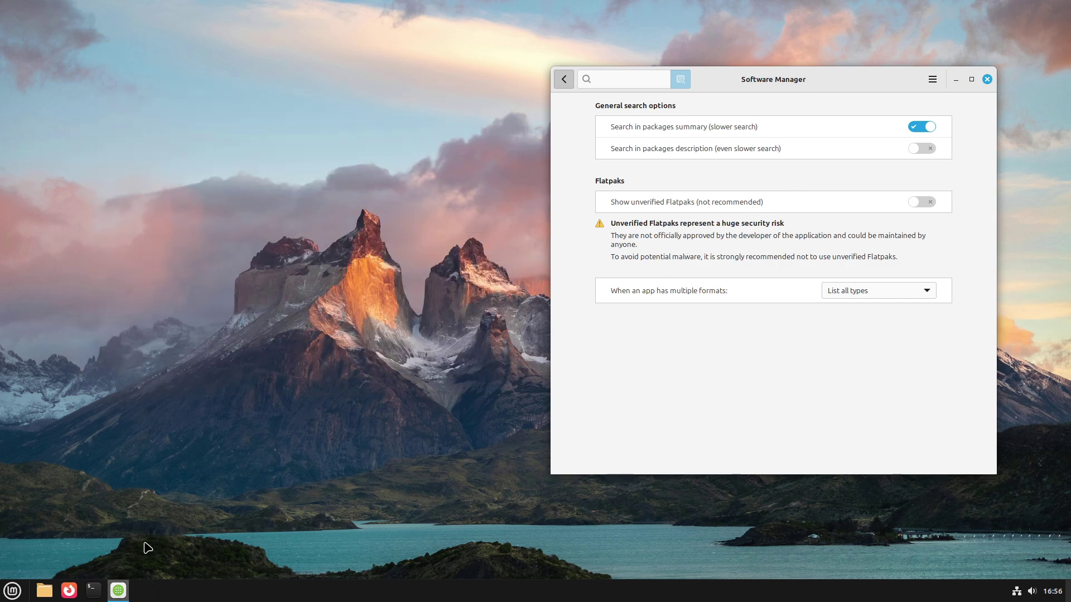
pyautogui.click(1044, 595)
pyautogui.click(1044, 595)
pyautogui.click(1018, 594)
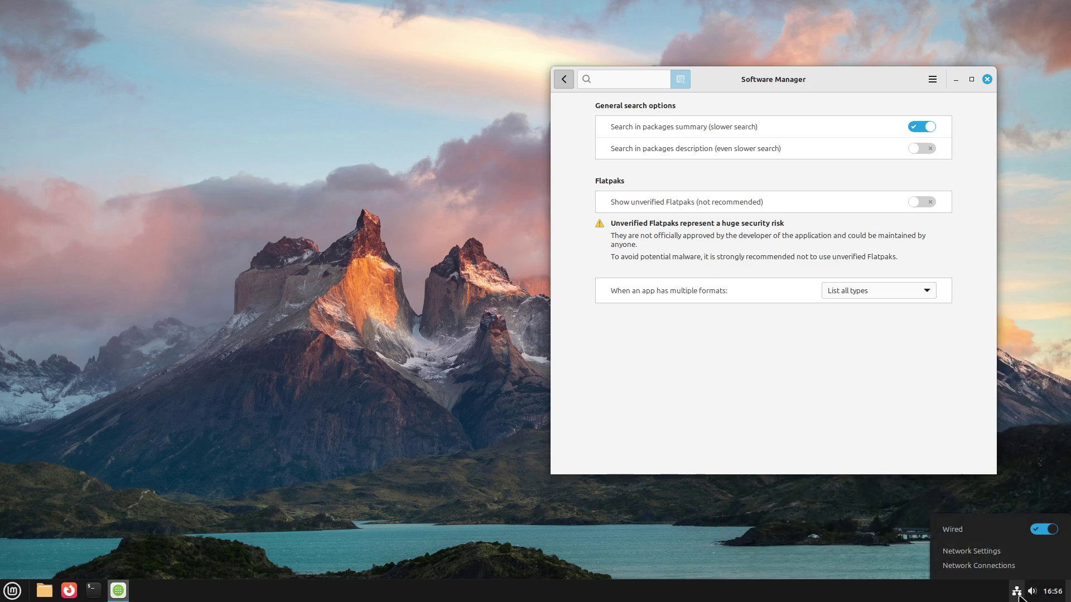
pyautogui.click(1017, 594)
pyautogui.hotkey('alt', 'F4')
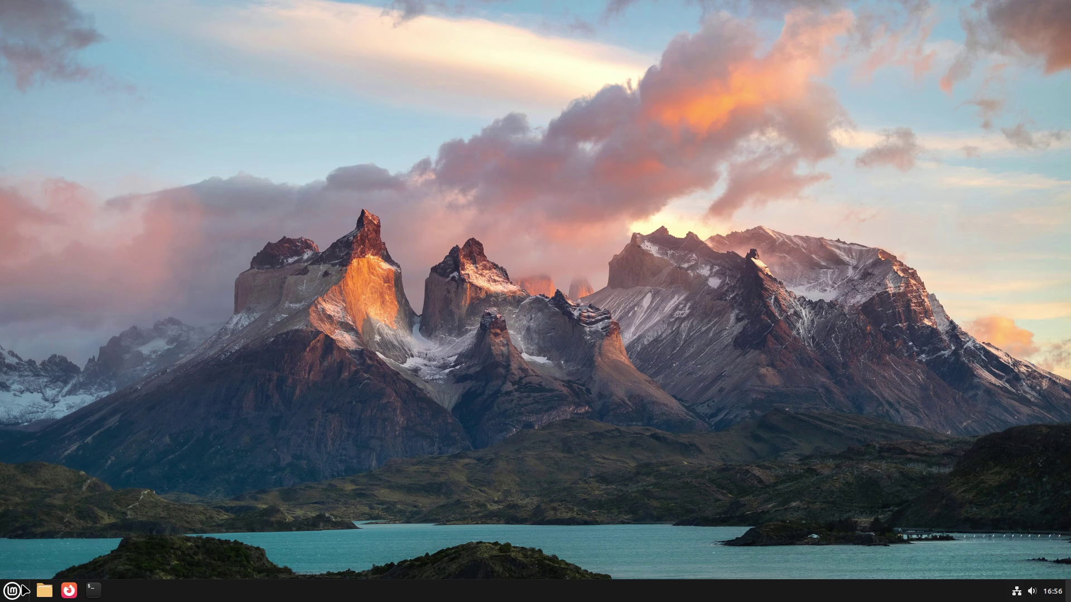
# - Open the home folder in Nemo maximized and view the About Nemo information
pyautogui.click(22, 592)
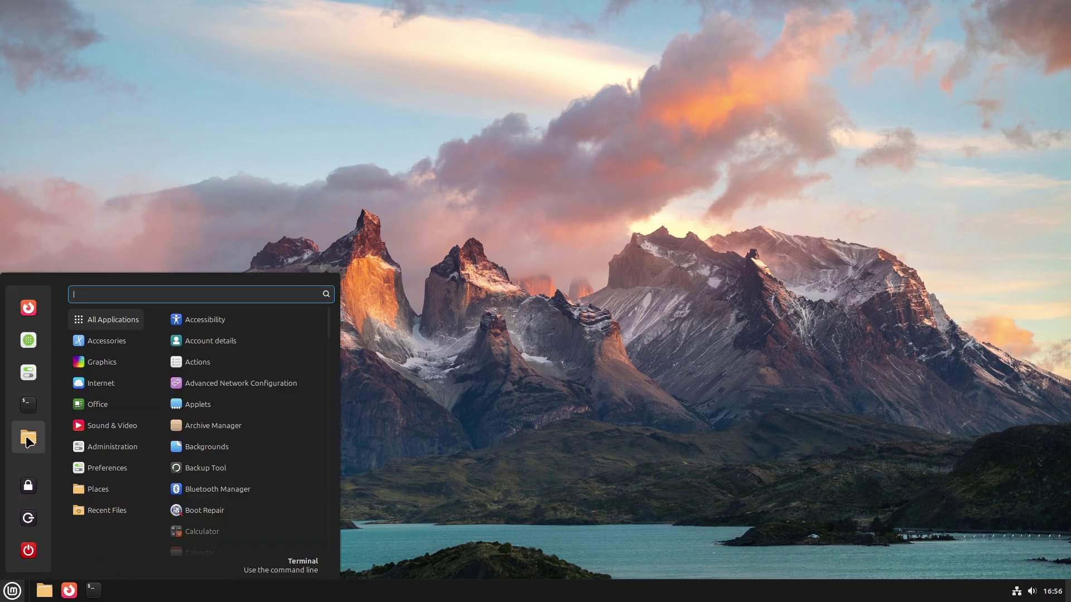
pyautogui.click(28, 437)
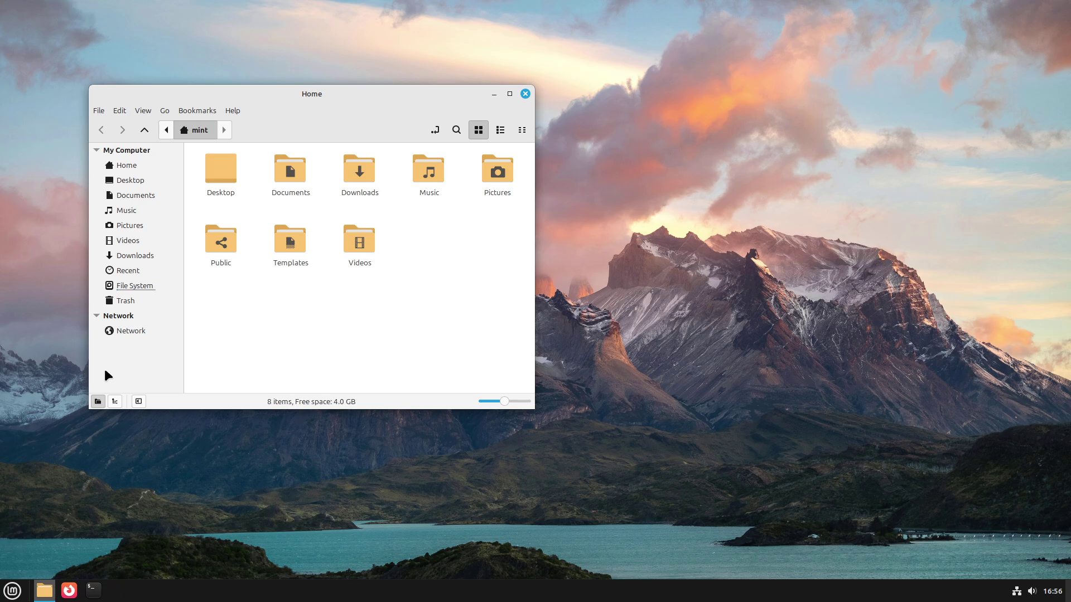
pyautogui.click(510, 94)
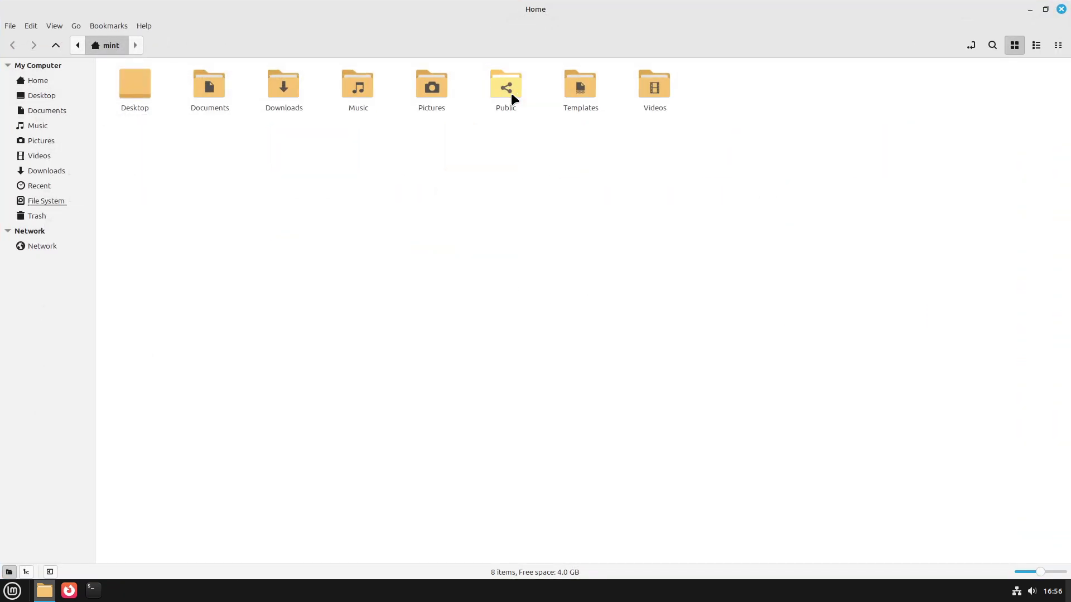
pyautogui.click(149, 26)
pyautogui.click(156, 77)
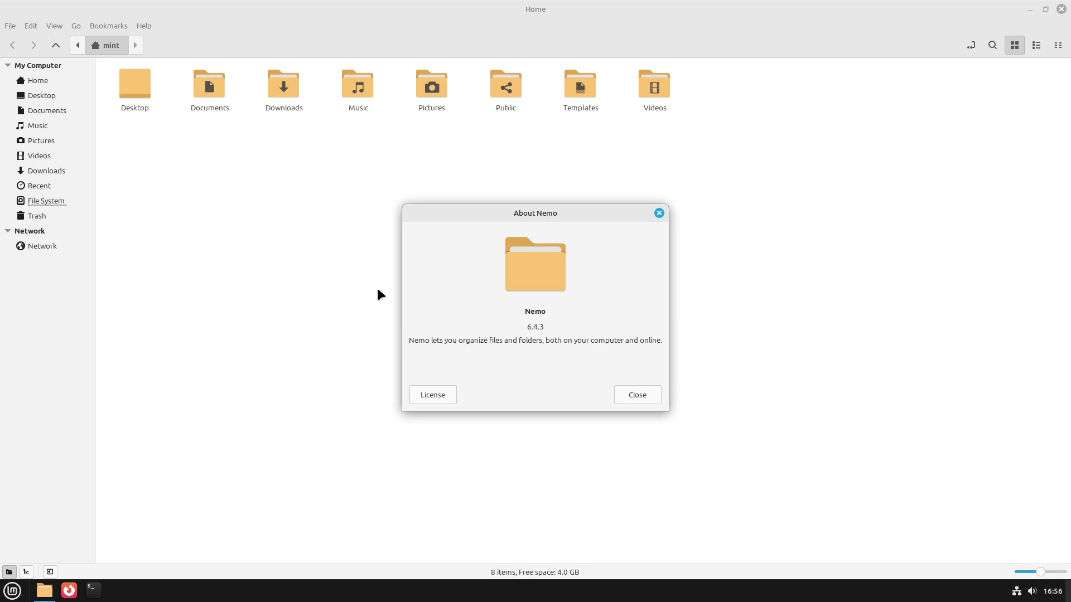
pyautogui.click(633, 396)
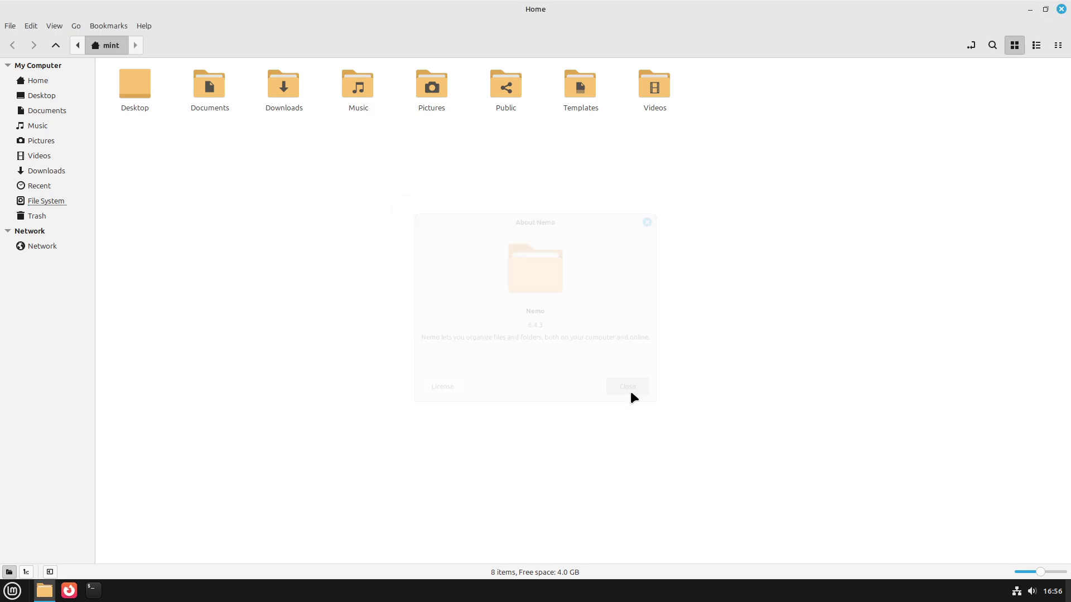
# - Browse every Nemo preferences page, from Behavior through Plugins, then close the dialog
pyautogui.click(31, 26)
pyautogui.click(68, 273)
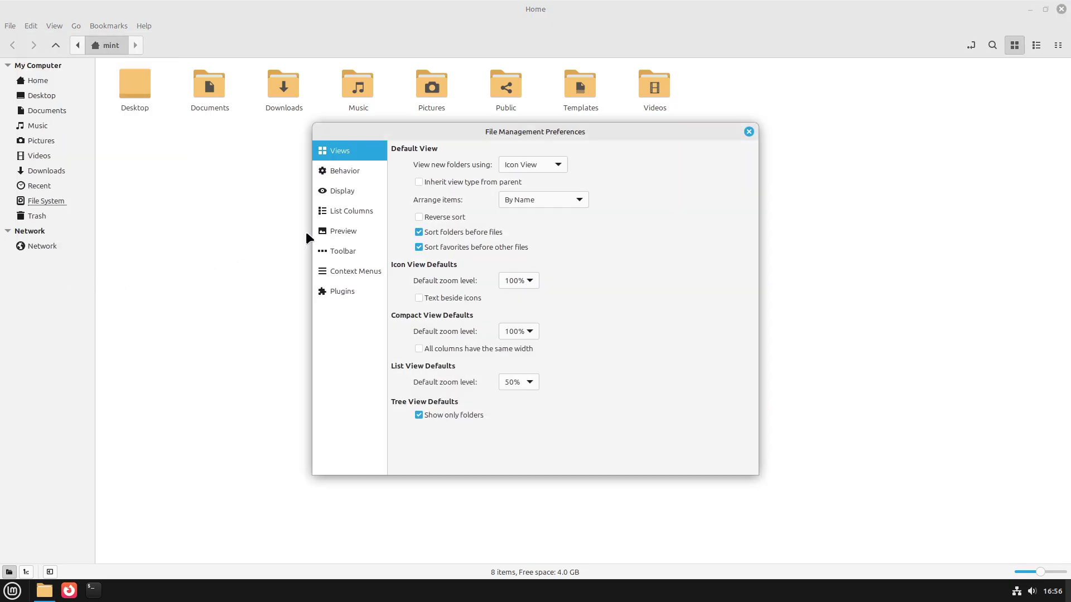
pyautogui.click(354, 173)
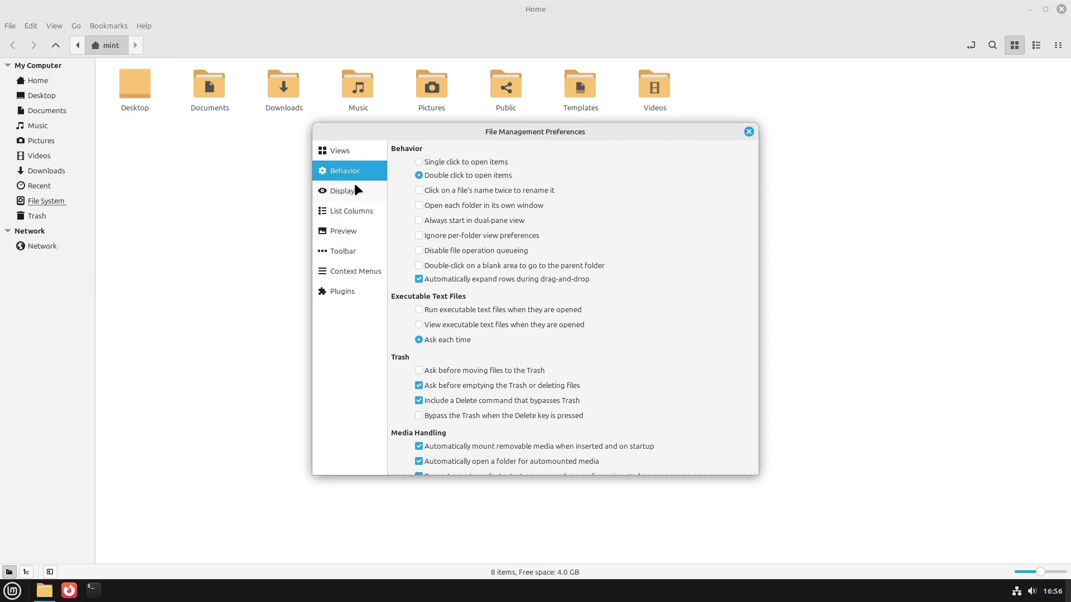
pyautogui.click(355, 193)
pyautogui.click(357, 211)
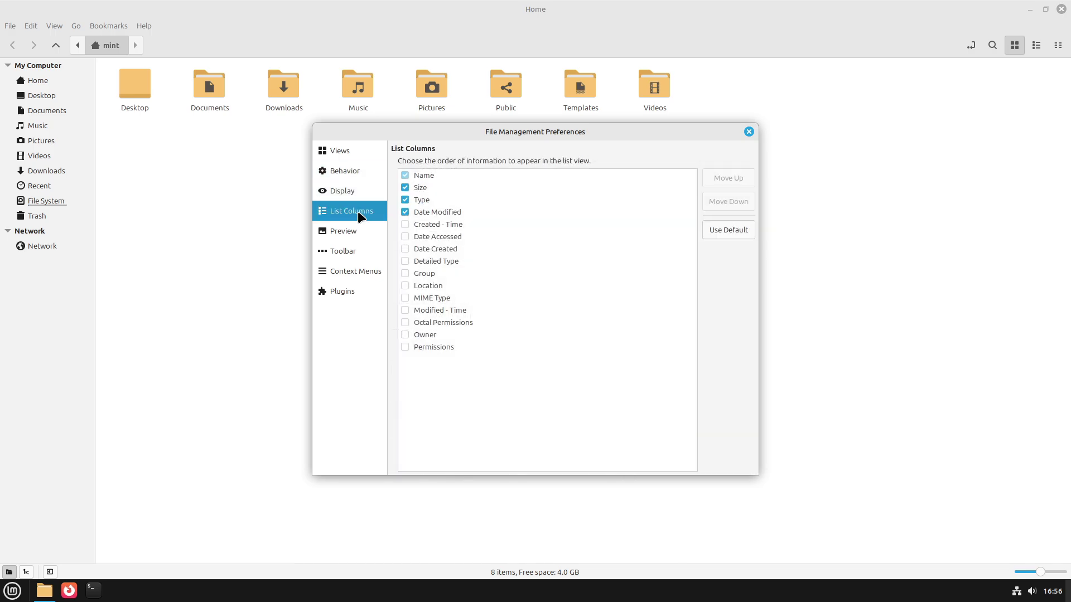
pyautogui.click(359, 231)
pyautogui.click(368, 252)
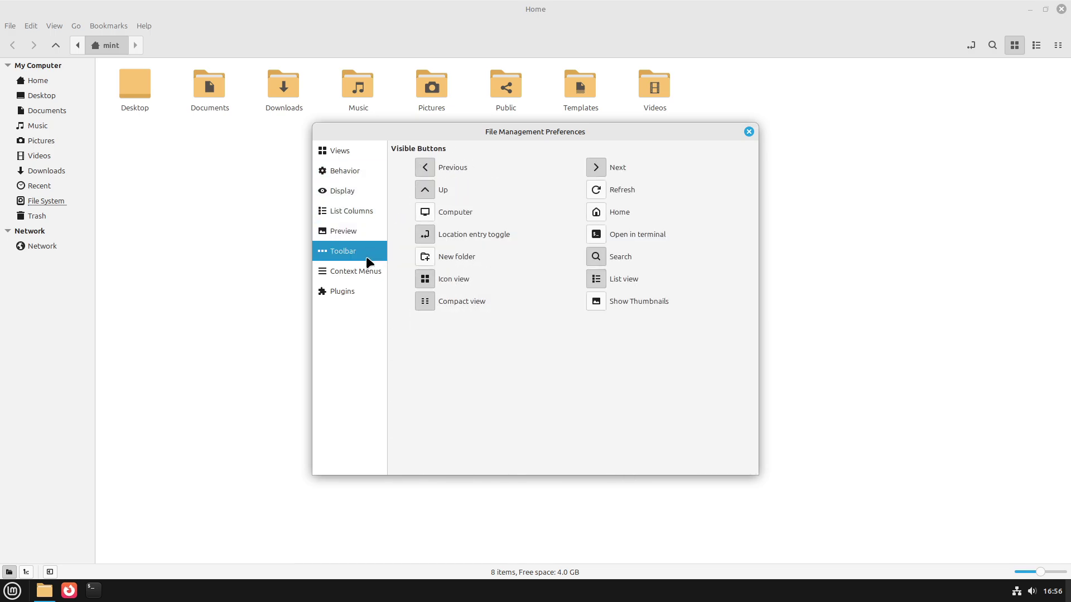
pyautogui.click(367, 273)
pyautogui.click(367, 290)
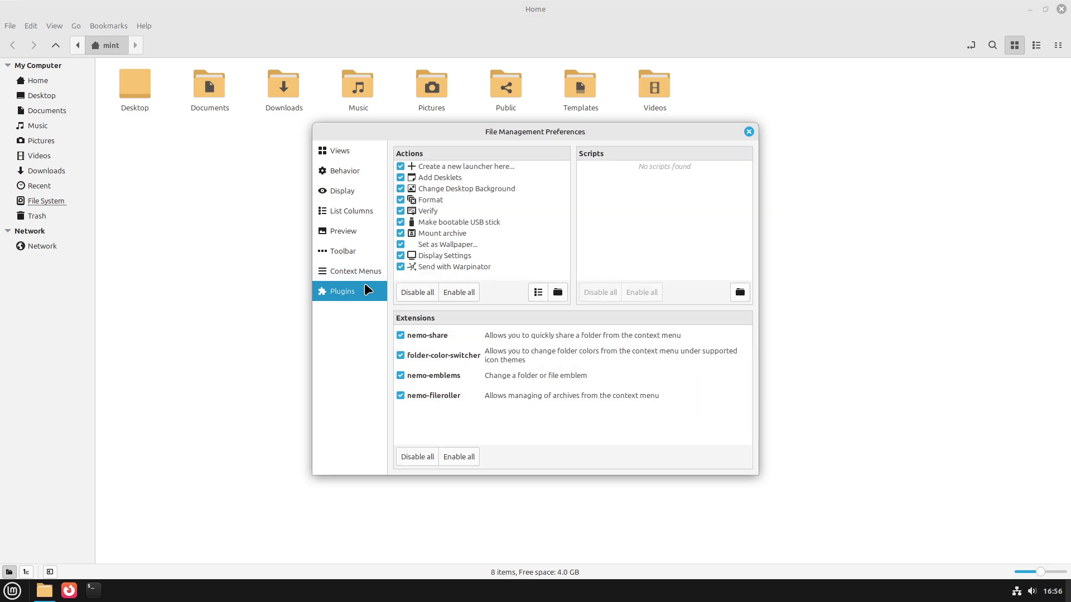
pyautogui.click(749, 132)
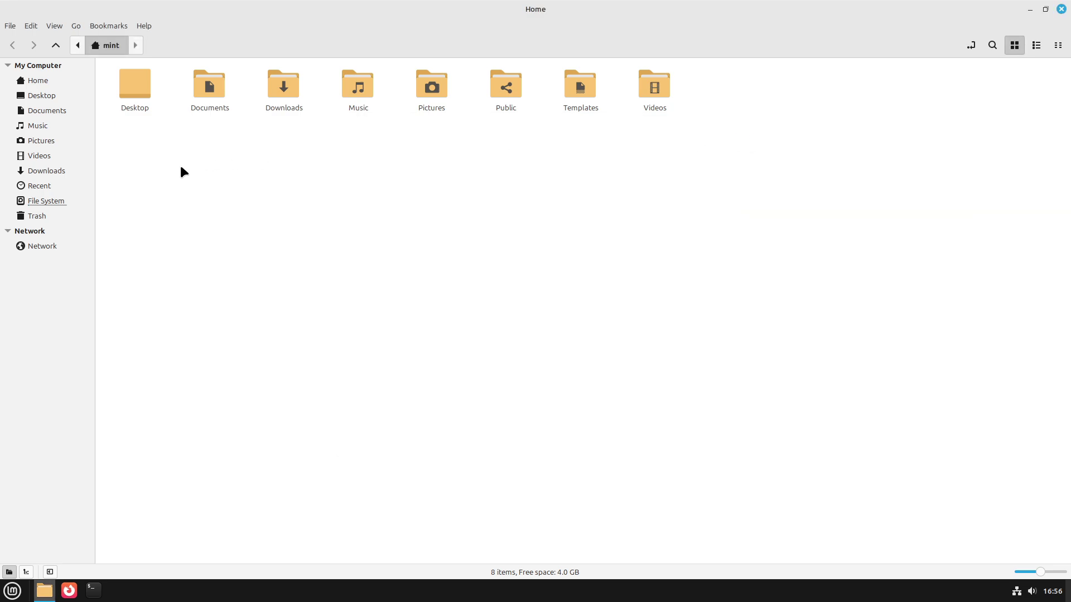
# - Show the root File System, recheck Behavior and Display preferences, then close Nemo
pyautogui.click(71, 201)
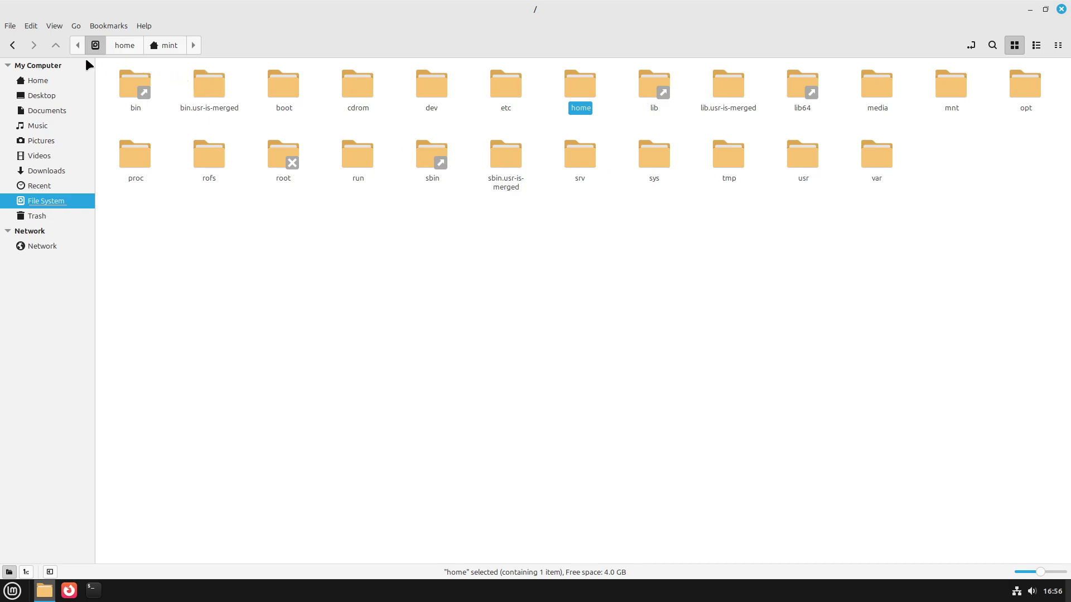
pyautogui.click(33, 25)
pyautogui.click(78, 302)
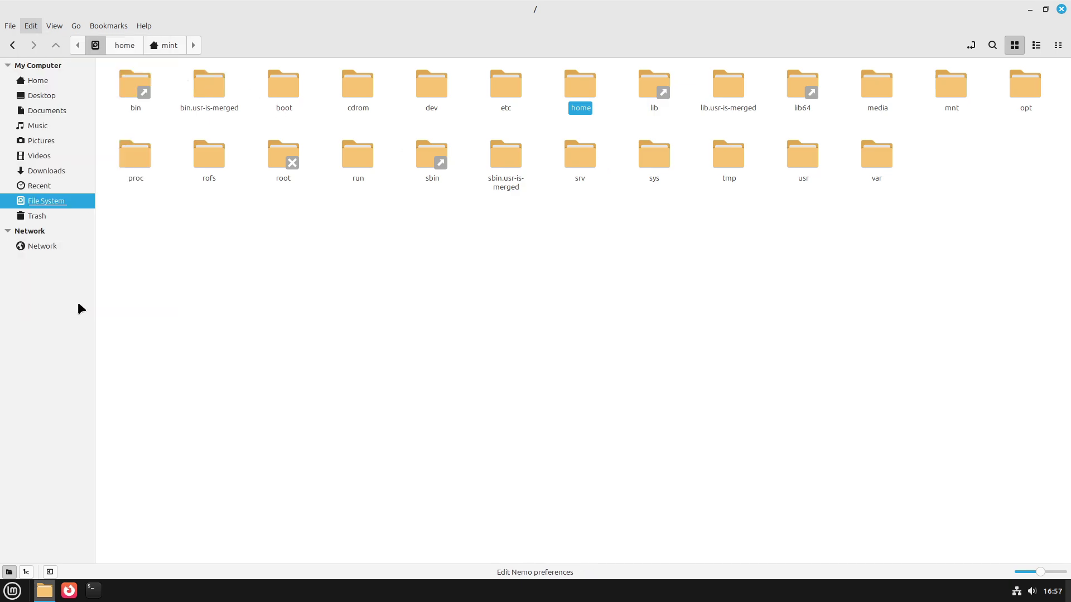
pyautogui.click(352, 172)
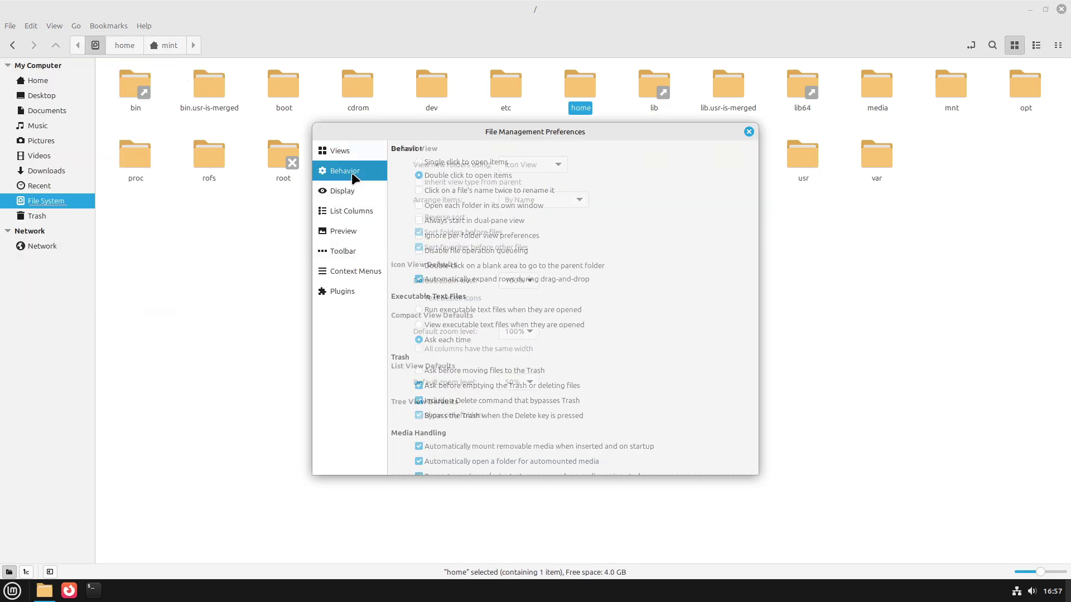
pyautogui.click(350, 192)
pyautogui.click(746, 131)
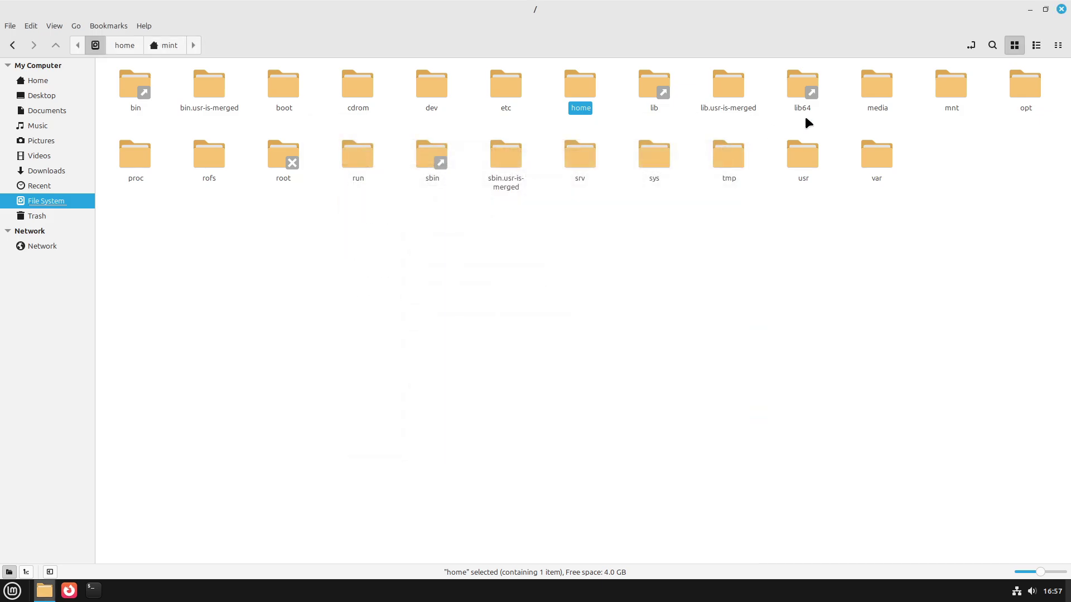
pyautogui.click(1061, 9)
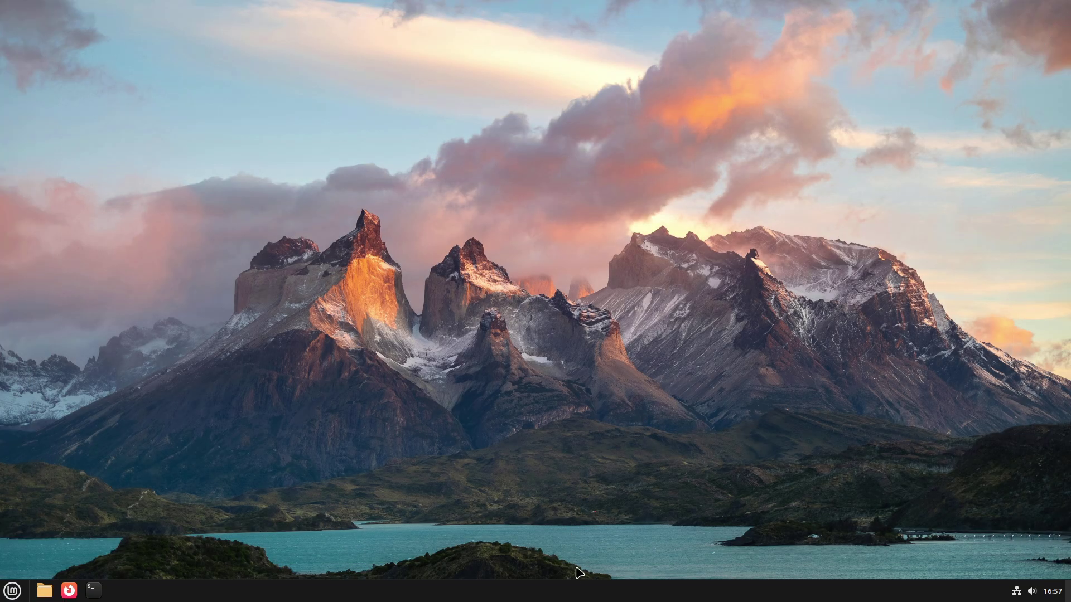
pyautogui.rightClick(580, 592)
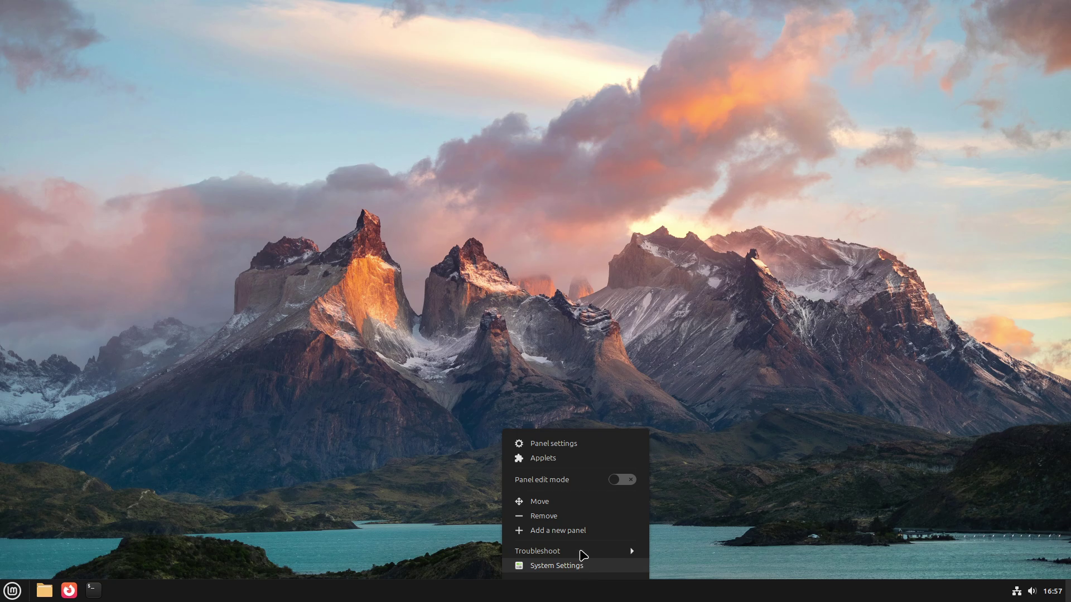
pyautogui.click(563, 444)
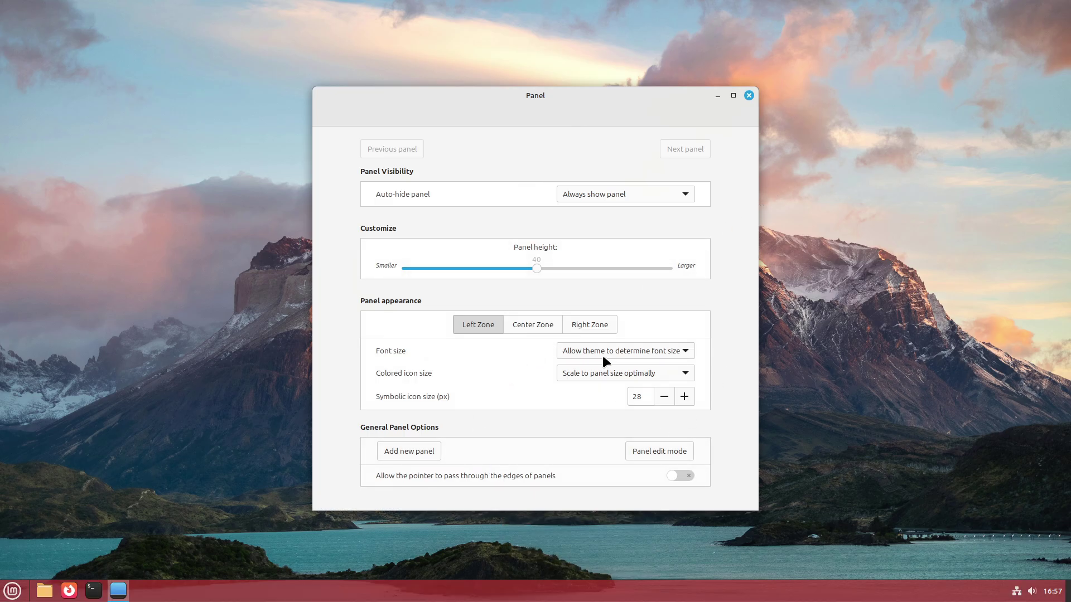
pyautogui.click(542, 322)
pyautogui.click(574, 320)
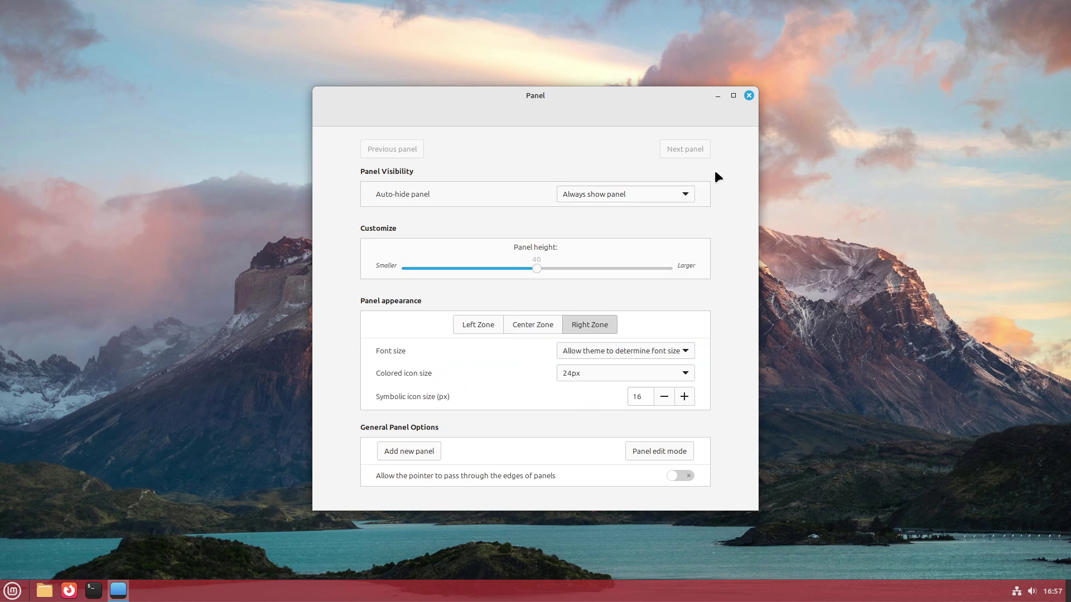
pyautogui.click(749, 96)
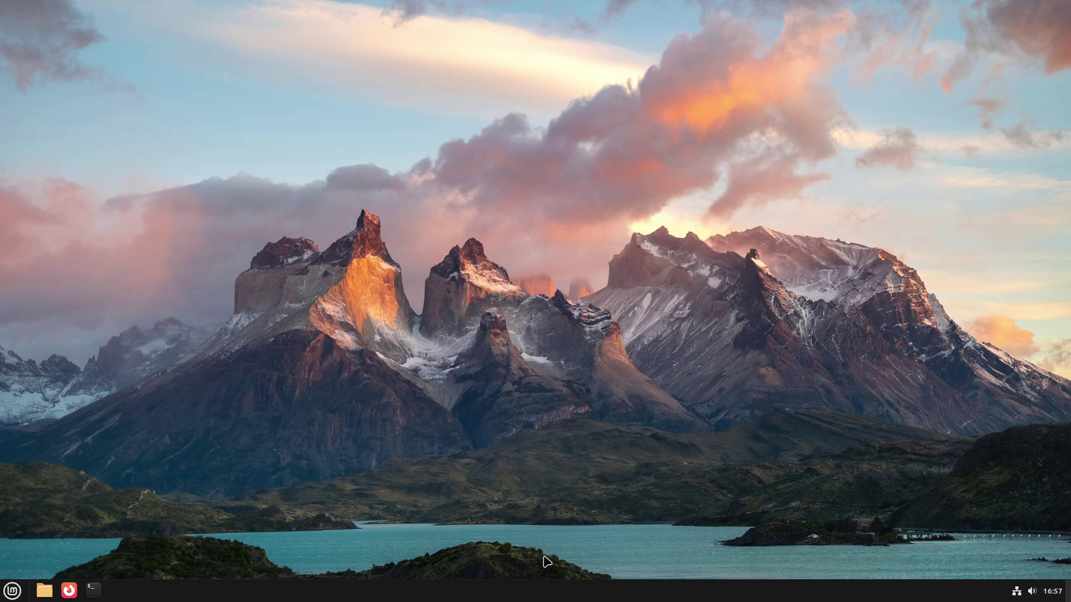
# - Open the panel's Applets manager on its Download tab and enlarge the application menu
pyautogui.rightClick(536, 590)
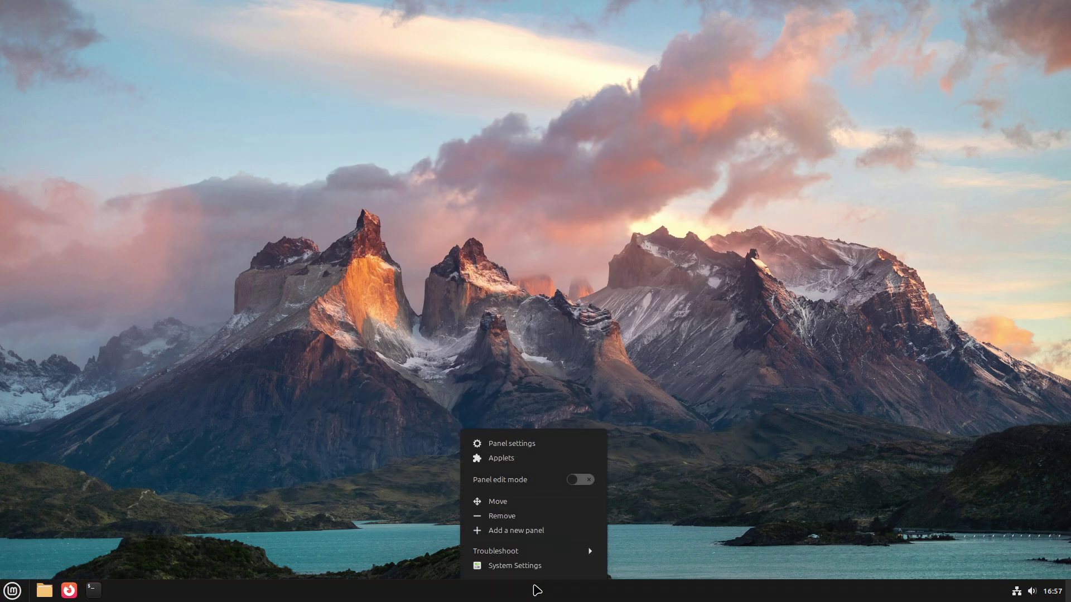
pyautogui.click(548, 458)
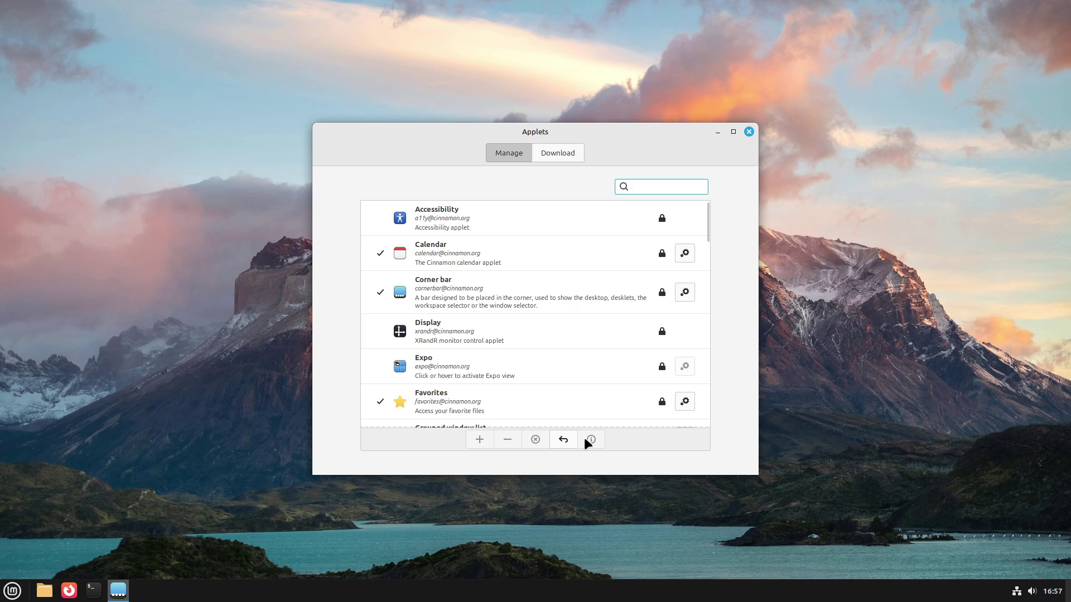
pyautogui.click(541, 154)
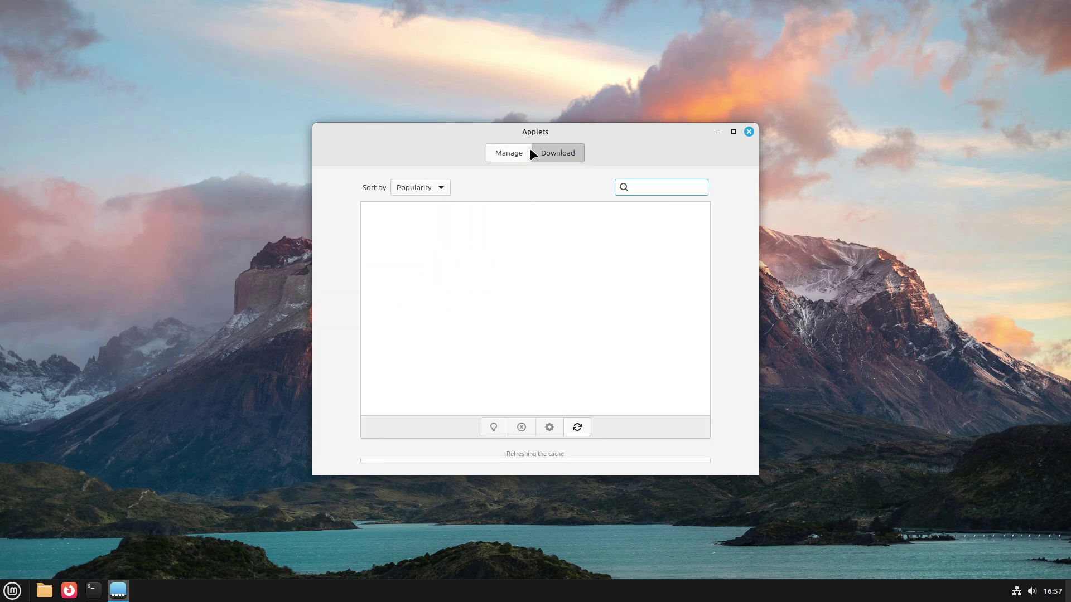
pyautogui.click(12, 591)
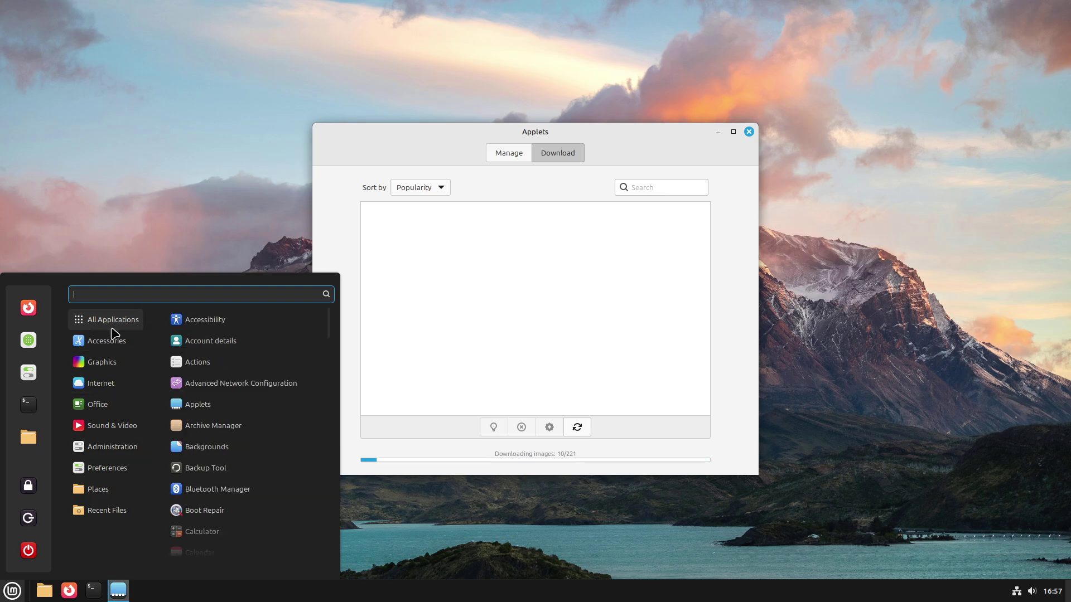
pyautogui.moveTo(106, 340)
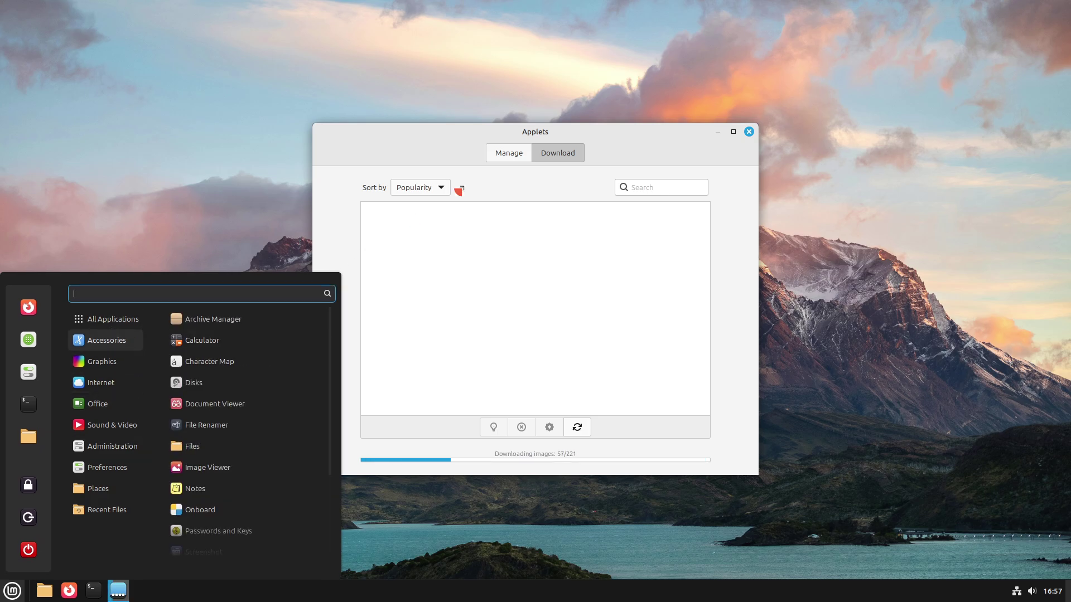
pyautogui.moveTo(339, 274); pyautogui.dragTo(508, 123)
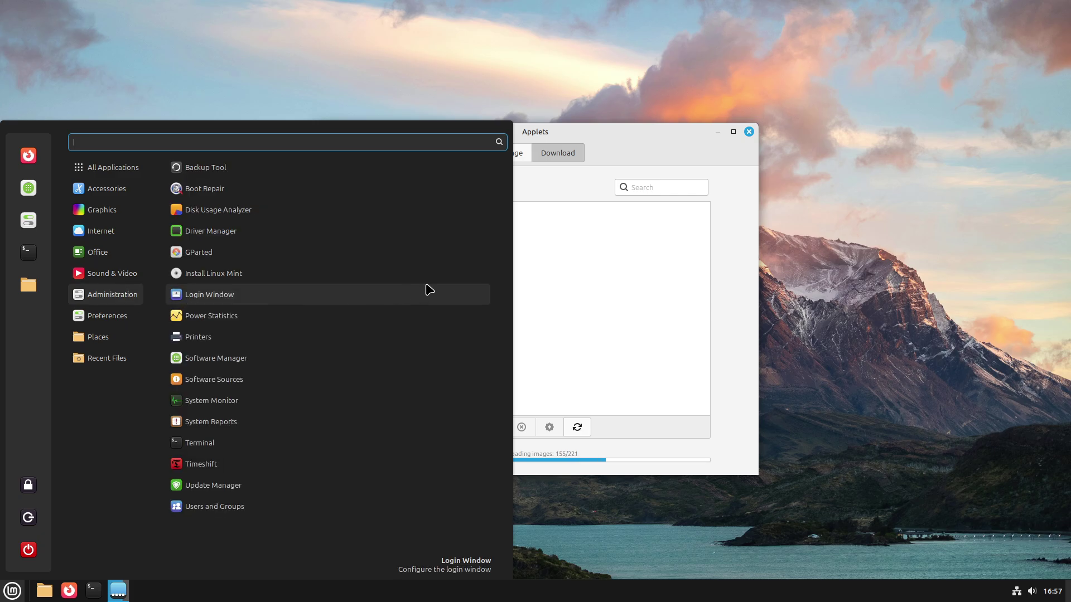
pyautogui.moveTo(112, 446)
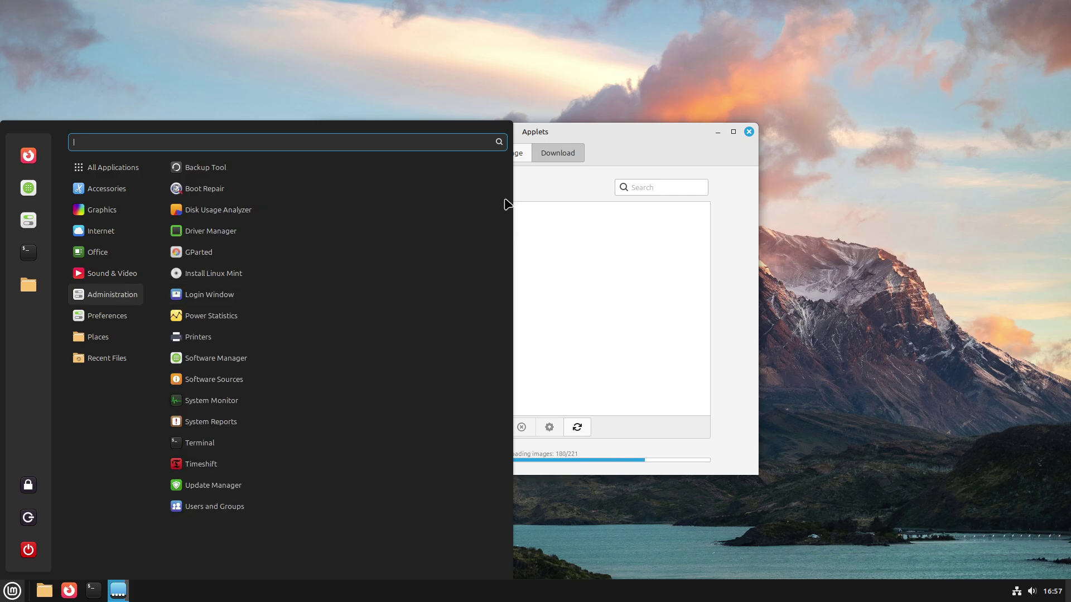
# - Launch Software Manager and arrange it beside the Applets window
pyautogui.click(203, 354)
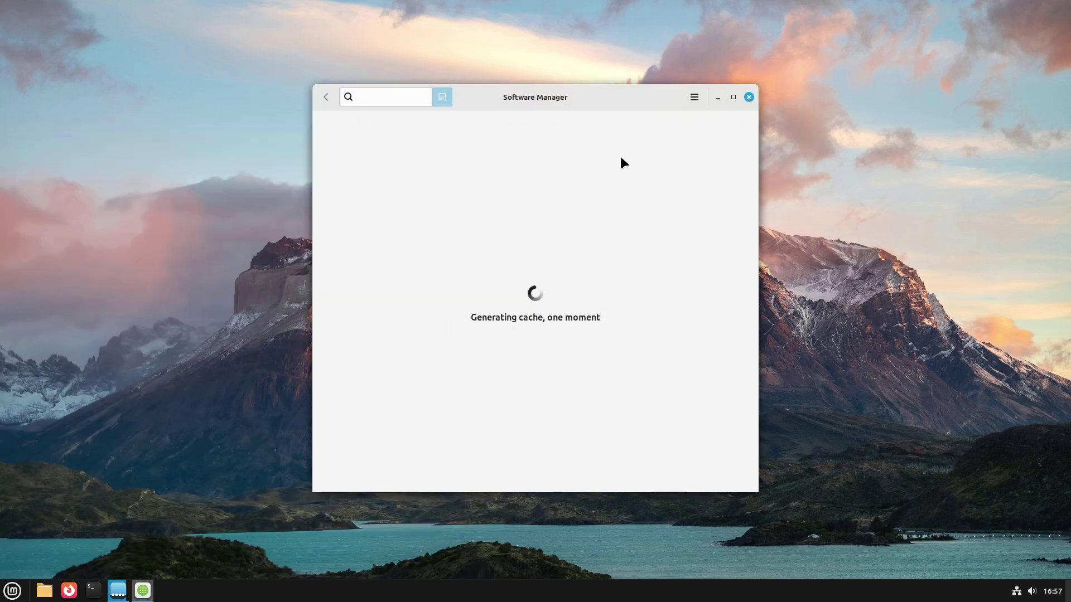
pyautogui.moveTo(598, 101)
pyautogui.mouseDown()
pyautogui.moveTo(696, 116)
pyautogui.moveTo(810, 104)
pyautogui.mouseUp()
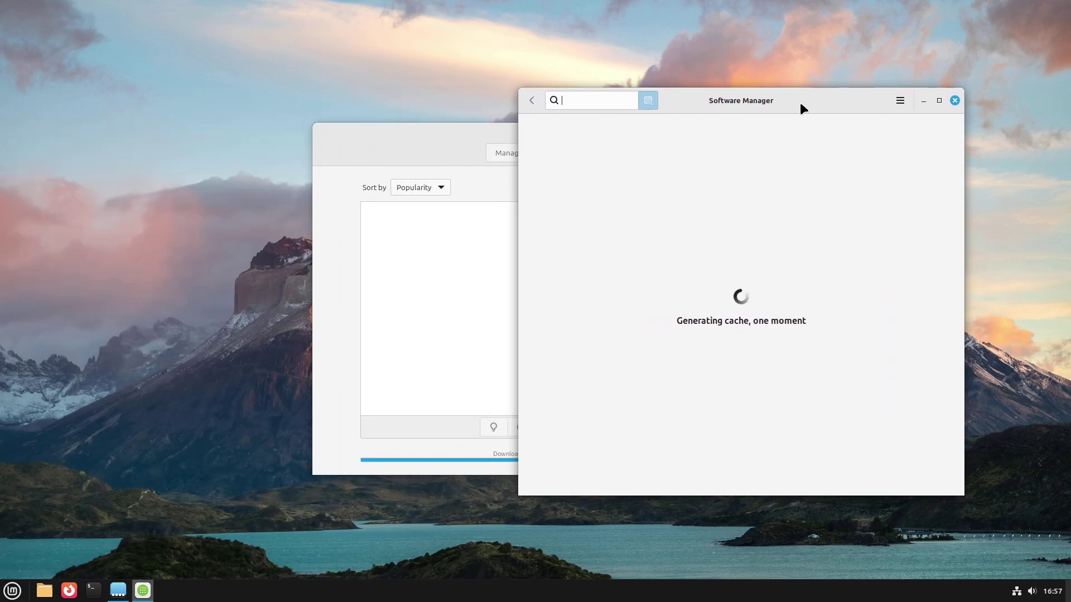
pyautogui.click(371, 145)
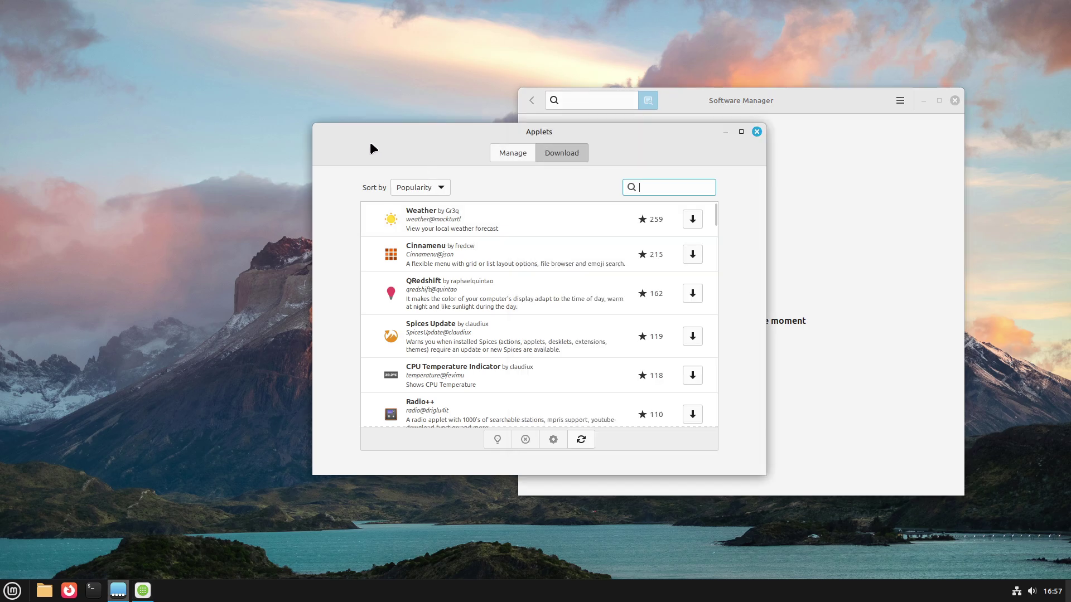
pyautogui.moveTo(547, 132); pyautogui.dragTo(301, 108)
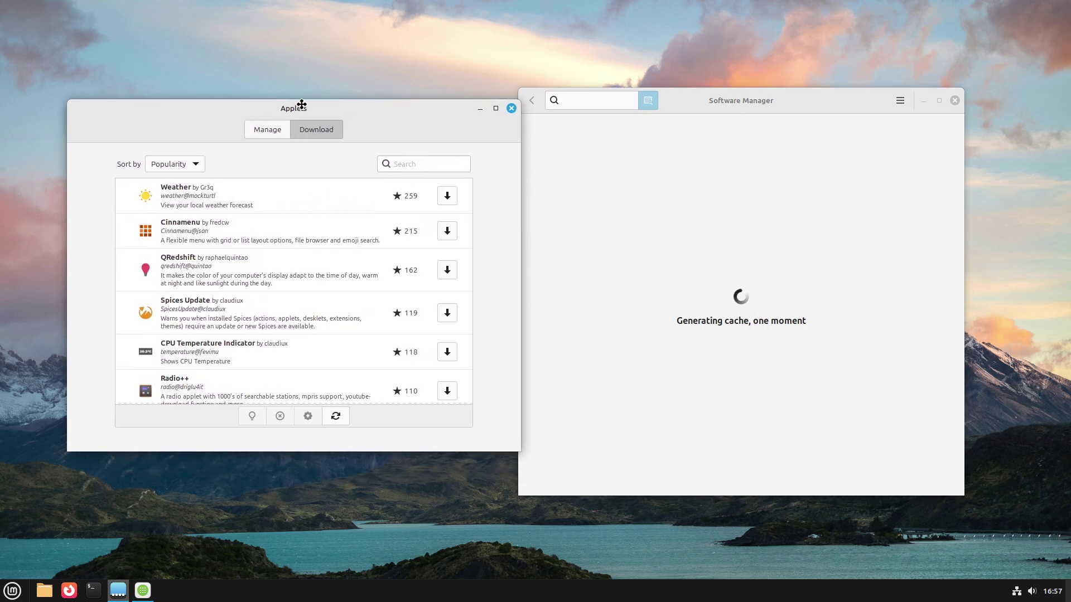
pyautogui.moveTo(742, 100); pyautogui.dragTo(796, 113)
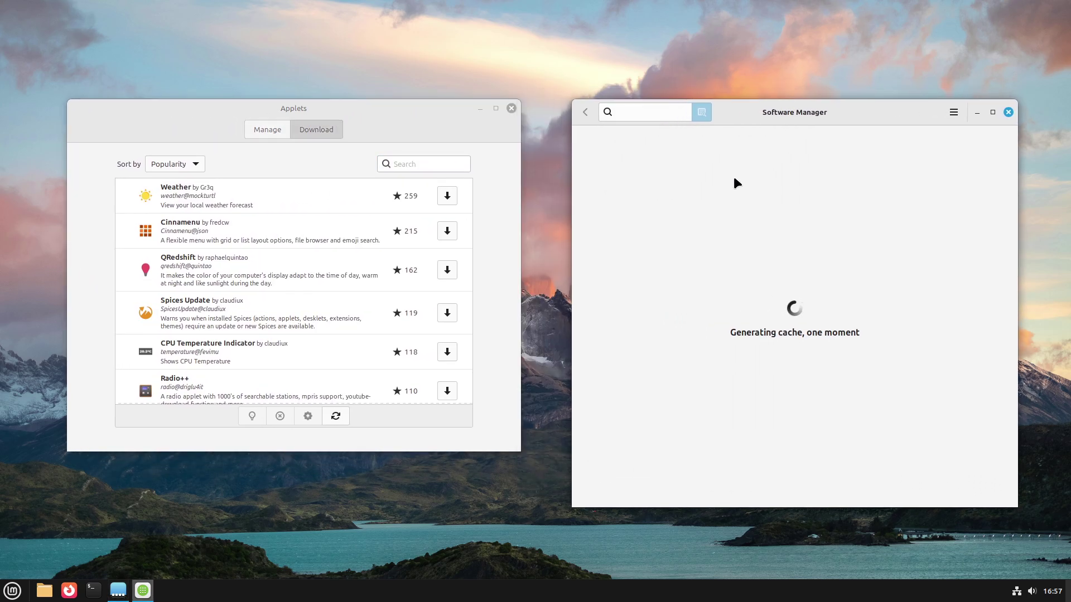
# - Review Software Manager's preferences, close the Applets window, and return to the main page
pyautogui.click(948, 116)
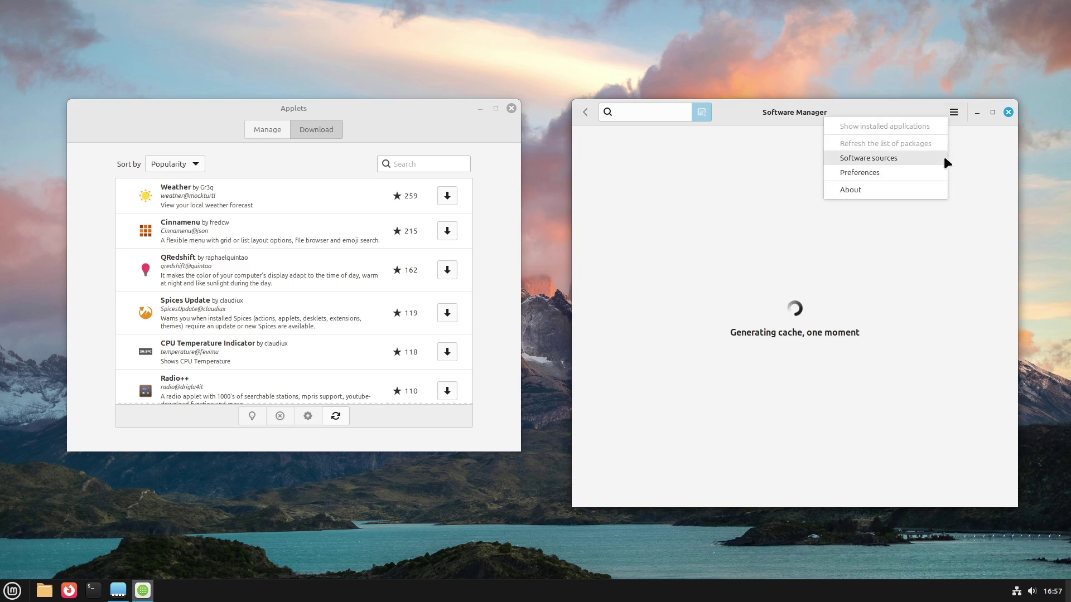
pyautogui.click(908, 173)
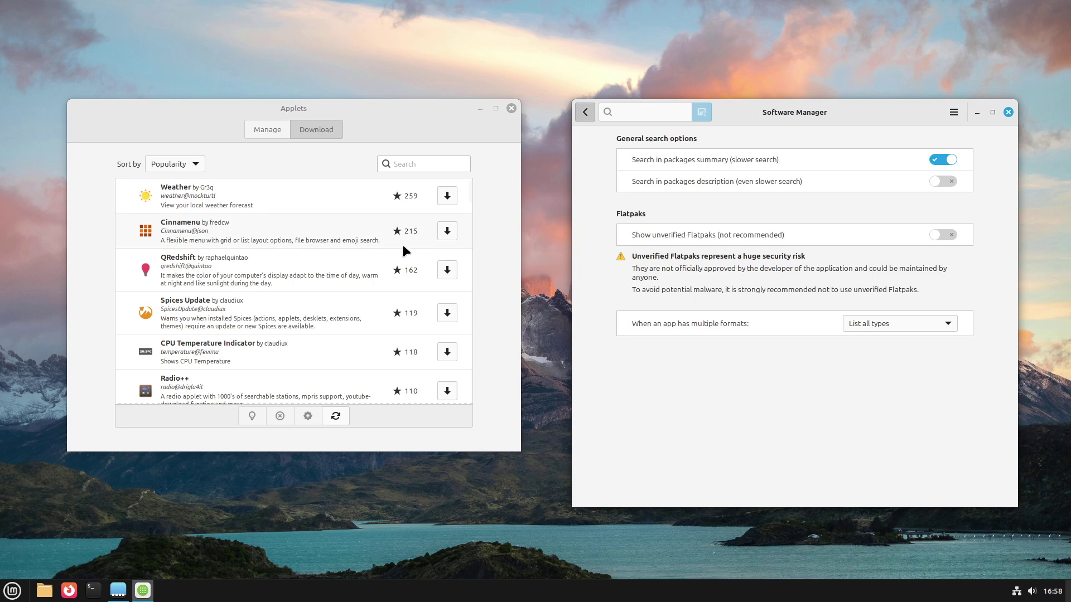
pyautogui.moveTo(469, 189); pyautogui.dragTo(470, 385)
pyautogui.click(511, 109)
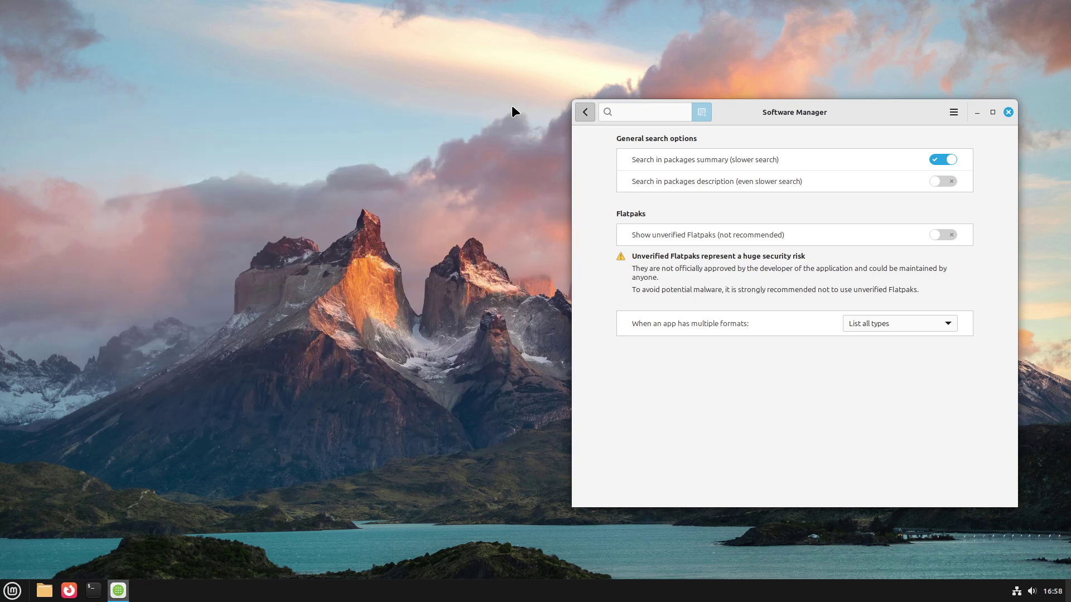
pyautogui.click(578, 114)
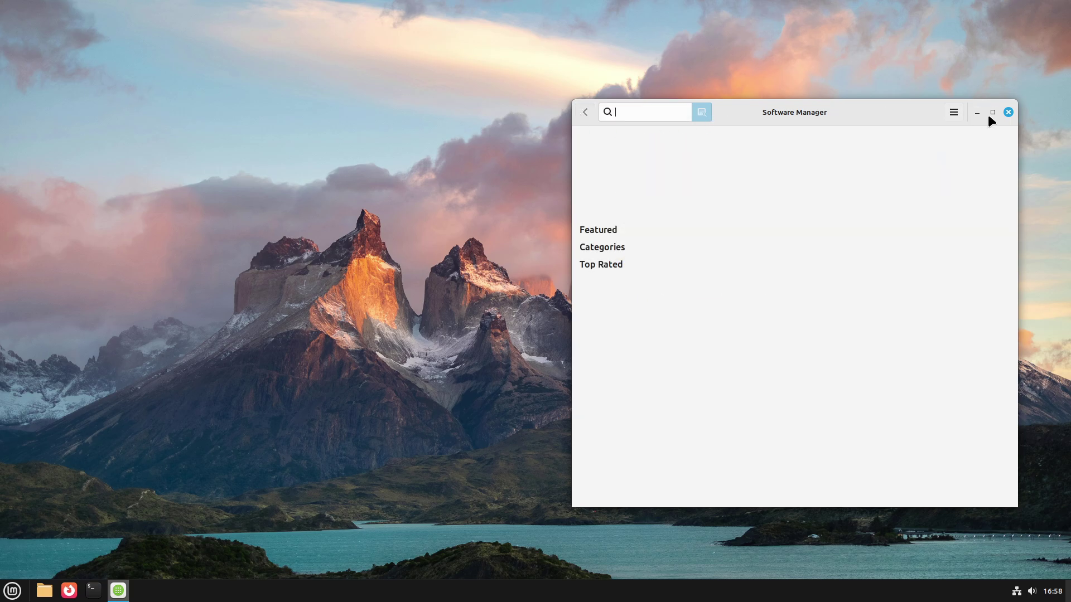